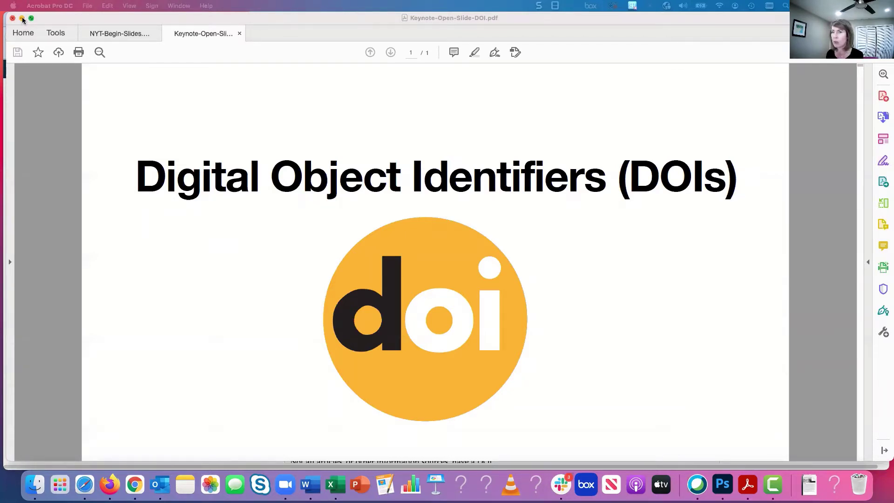
- Minimize the Digital Object Identifiers title slide in Acrobat to the Dock
{"action": "left_click", "coordinate": [21, 18]}
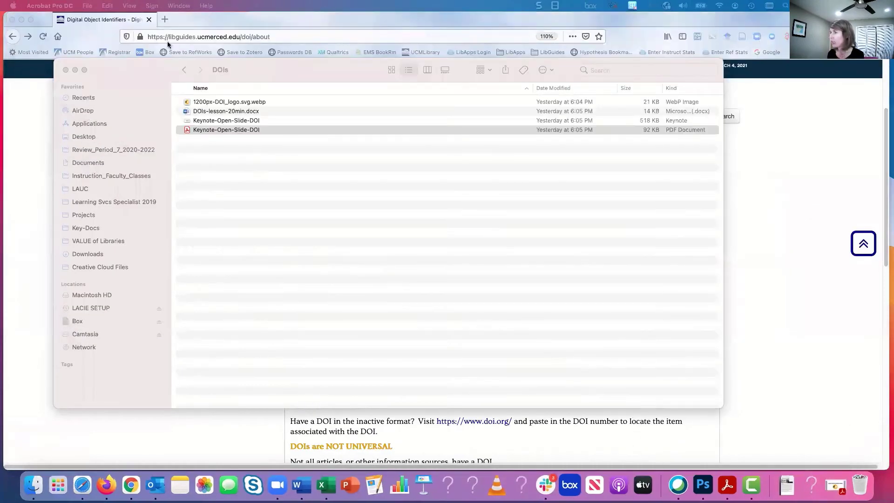
- Close the DOIs lesson folder and bring Firefox forward on the About DOIs page
{"action": "left_click", "coordinate": [66, 69]}
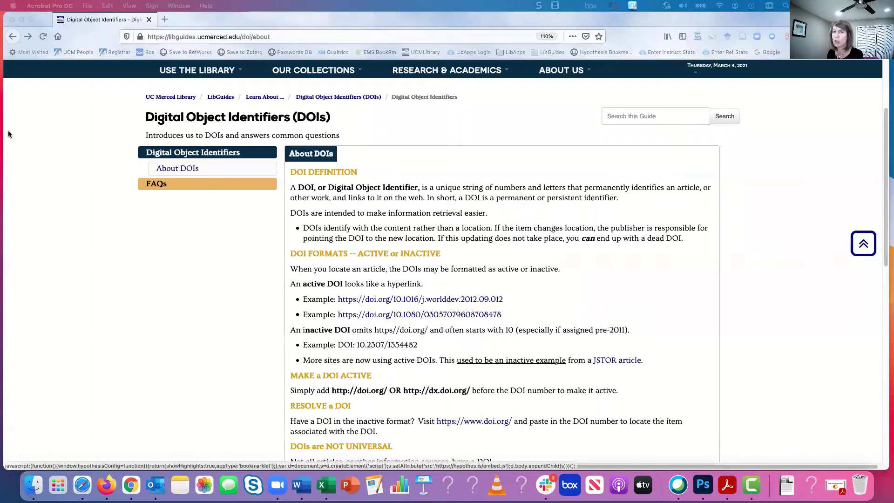
{"action": "left_click", "coordinate": [270, 42]}
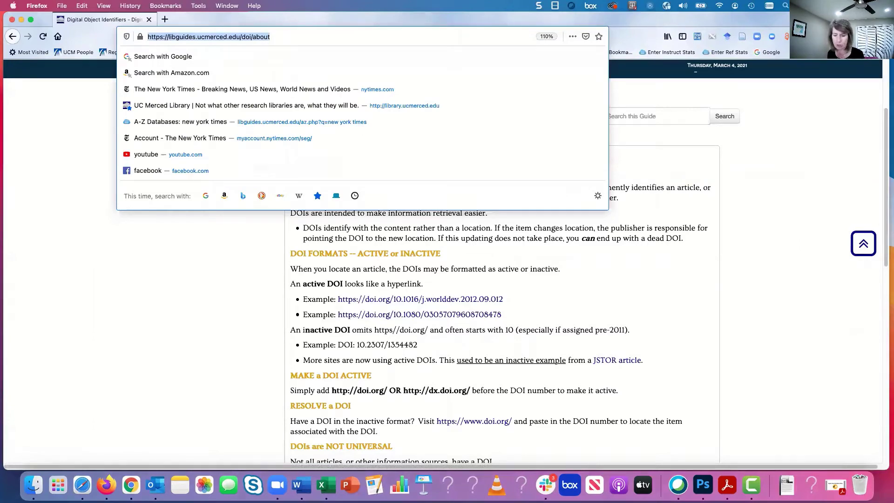
{"action": "left_click", "coordinate": [203, 321]}
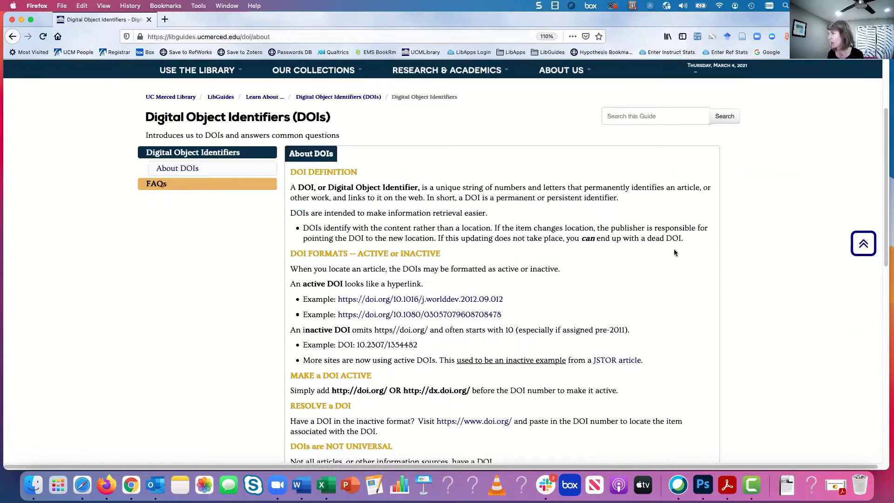
{"action": "scroll", "coordinate": [702, 247], "scroll_direction": "down", "scroll_amount": 2}
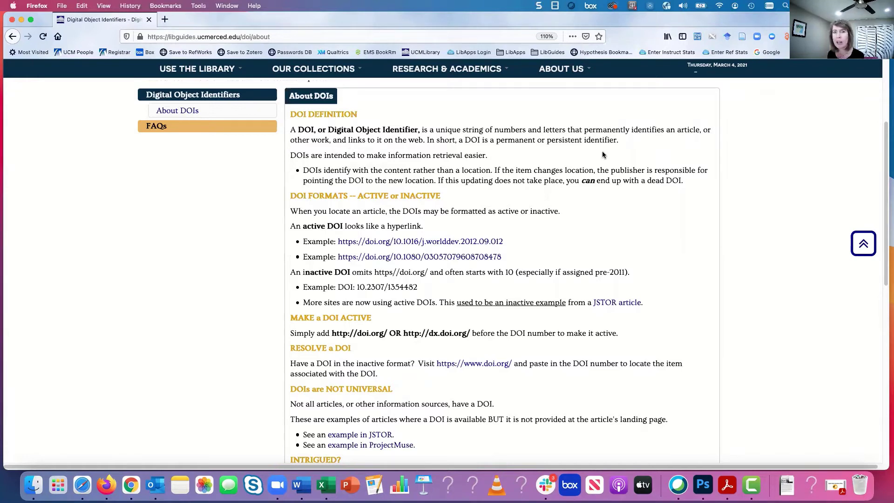
{"action": "left_click", "coordinate": [561, 155]}
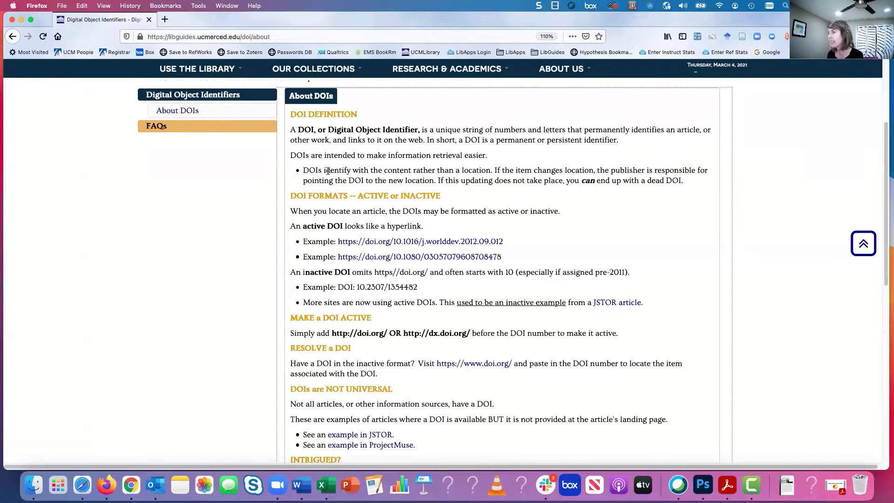
{"action": "left_click_drag", "start_coordinate": [324, 170], "coordinate": [411, 173]}
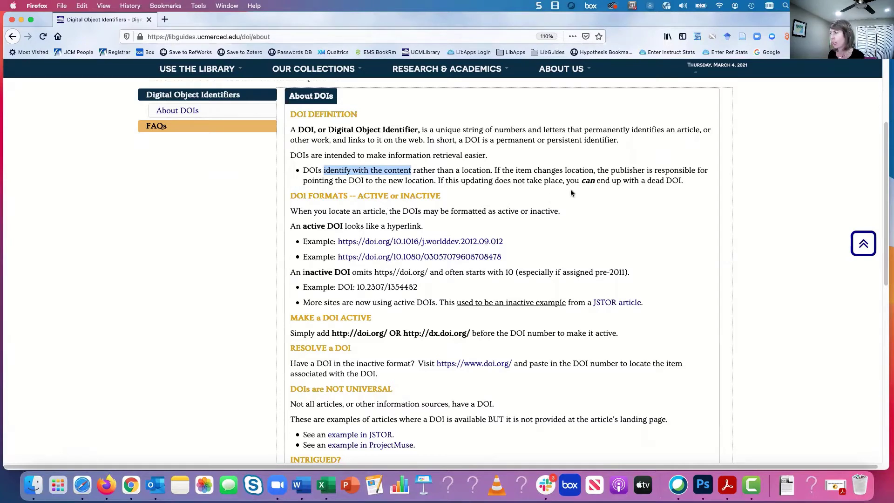
{"action": "left_click", "coordinate": [597, 189]}
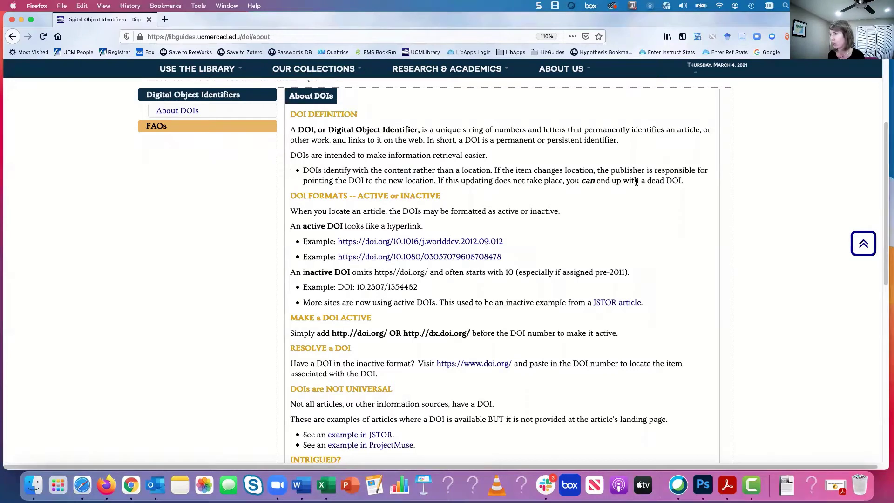
{"action": "scroll", "coordinate": [588, 211], "scroll_direction": "down", "scroll_amount": 2}
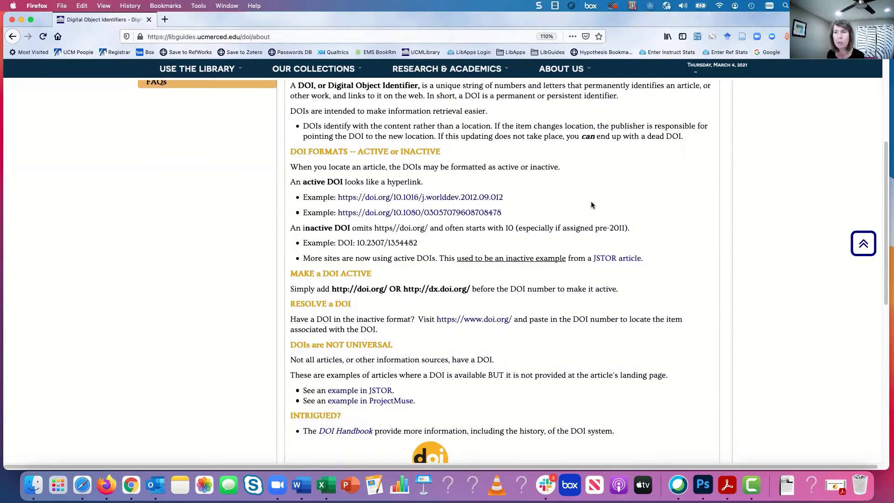
{"action": "scroll", "coordinate": [559, 181], "scroll_direction": "down", "scroll_amount": 1}
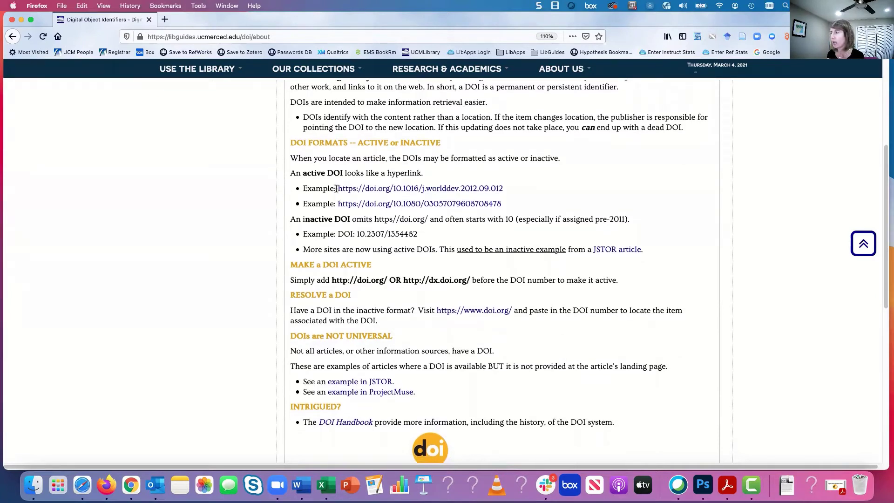
{"action": "left_click_drag", "start_coordinate": [338, 191], "coordinate": [506, 190]}
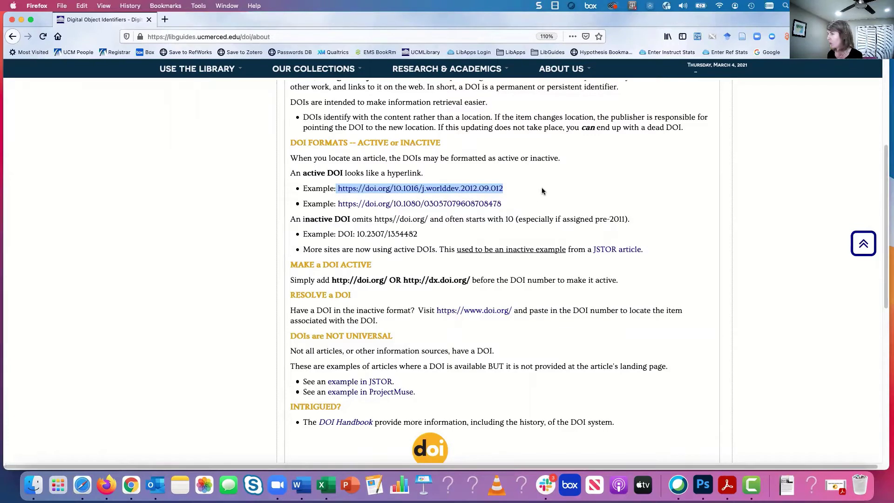
{"action": "left_click", "coordinate": [455, 173]}
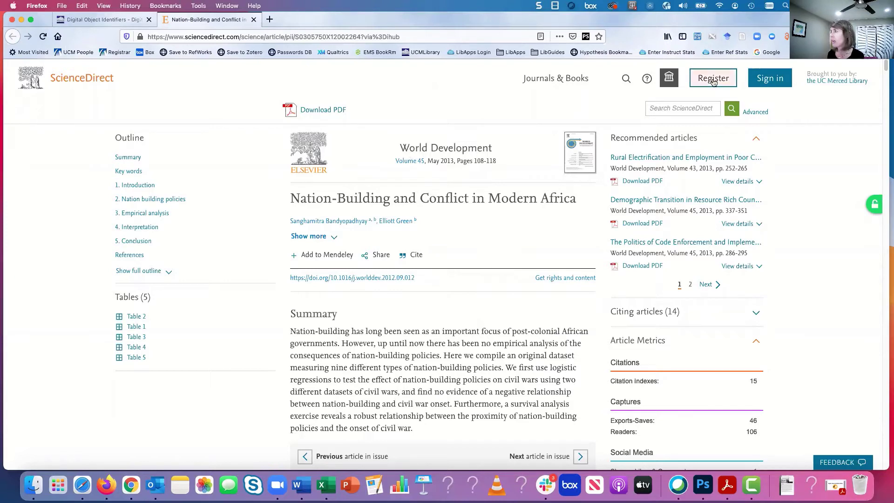
- Check the GlobalProtect VPN status, then switch back to the DOI guide tab
{"action": "left_click", "coordinate": [666, 6]}
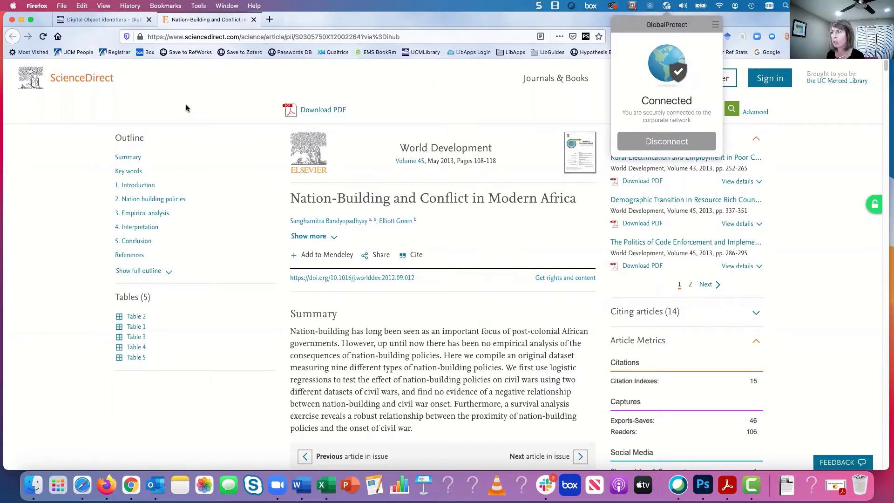
{"action": "left_click", "coordinate": [212, 108]}
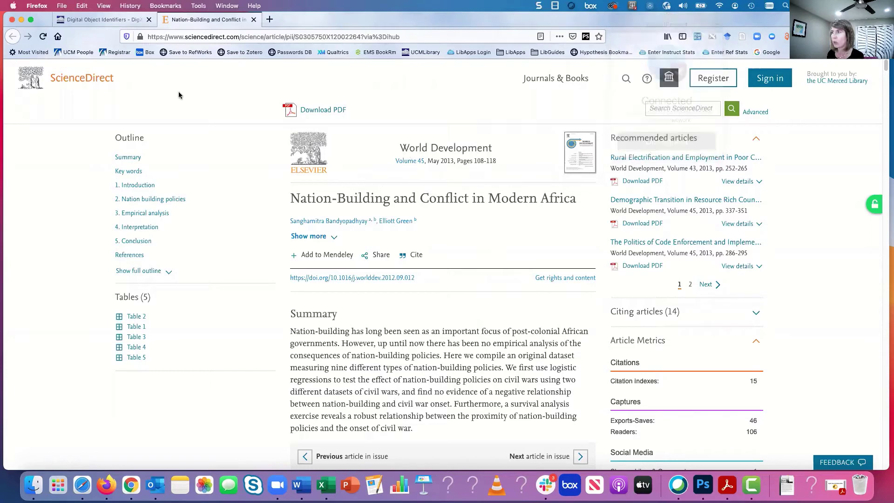
{"action": "left_click", "coordinate": [106, 20]}
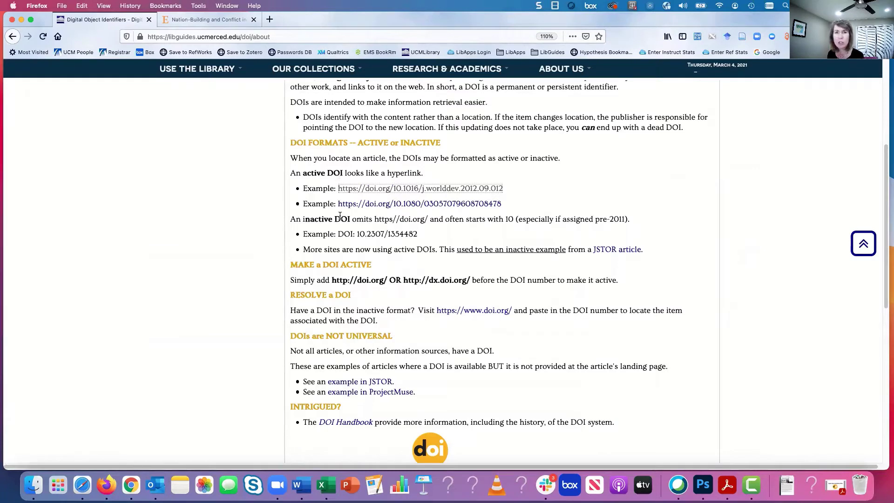
- Highlight the inactive DOI example 10.2307/1354482 and open its JSTOR article link
{"action": "scroll", "coordinate": [340, 216], "scroll_direction": "down", "scroll_amount": 1}
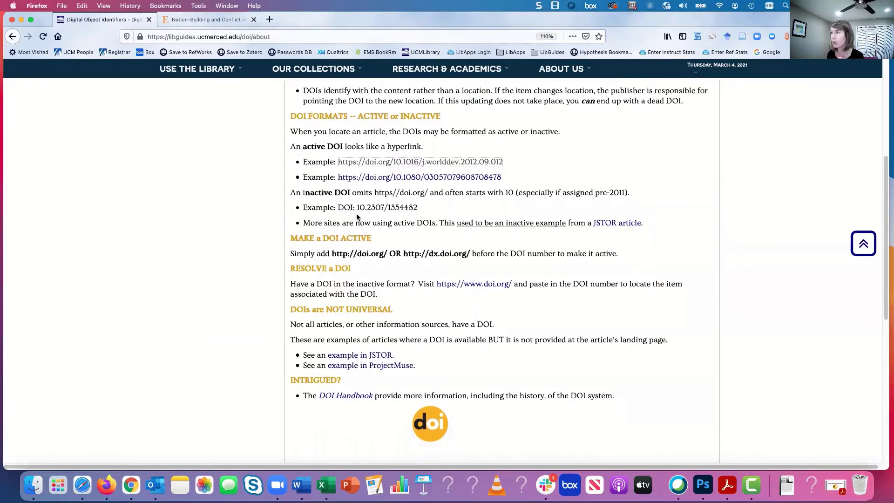
{"action": "left_click_drag", "start_coordinate": [303, 192], "coordinate": [353, 196]}
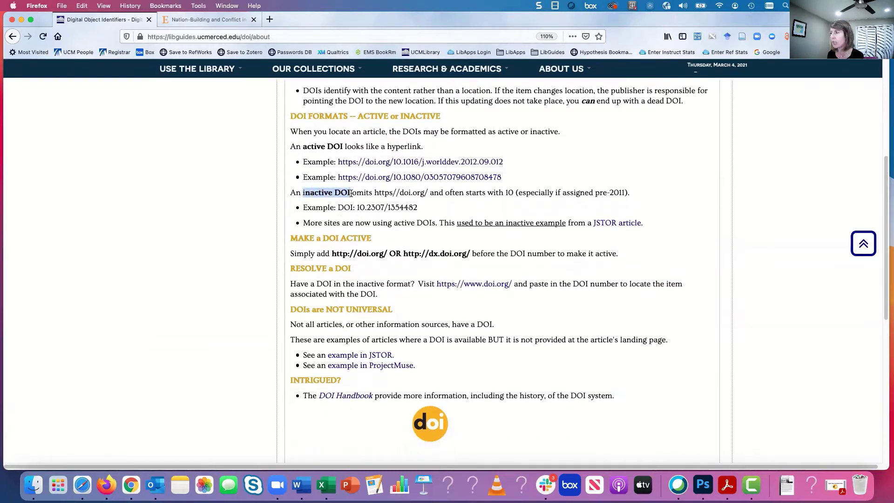
{"action": "left_click", "coordinate": [354, 203]}
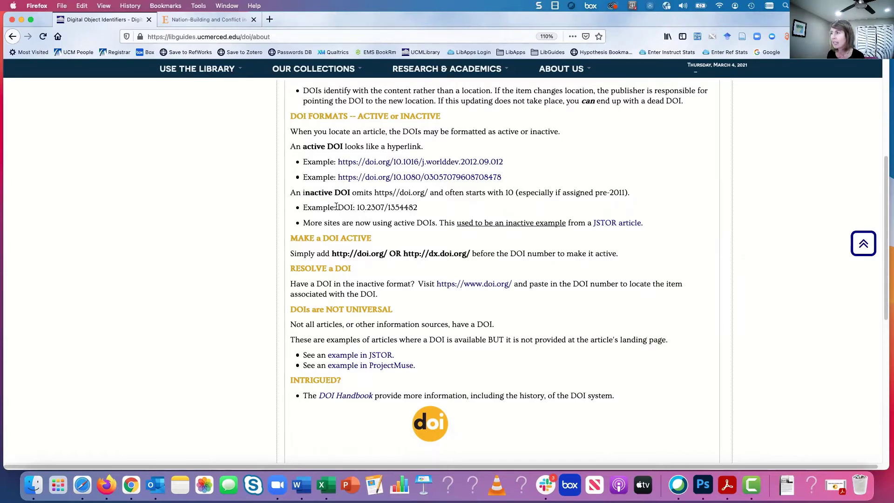
{"action": "left_click_drag", "start_coordinate": [338, 207], "coordinate": [354, 207]}
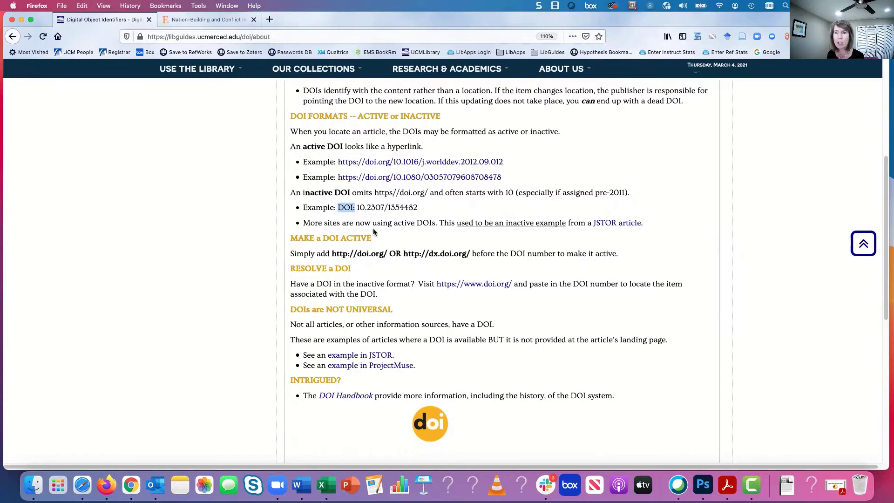
{"action": "left_click_drag", "start_coordinate": [356, 207], "coordinate": [427, 209]}
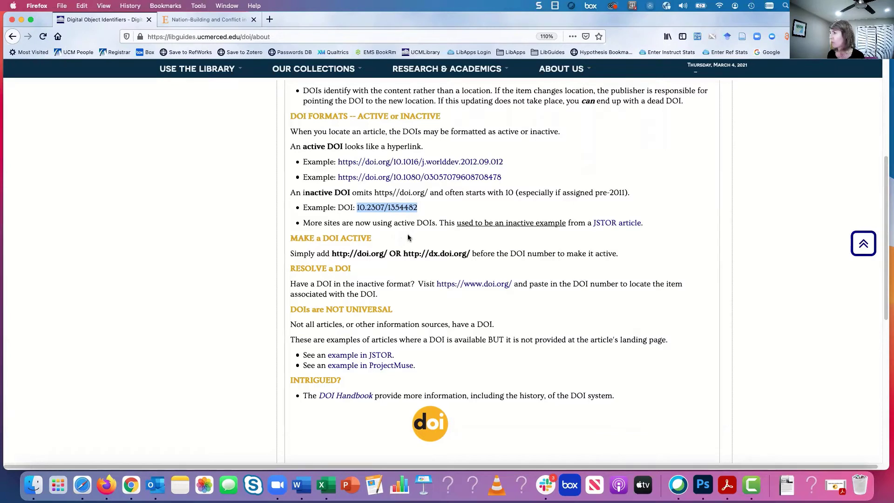
{"action": "left_click", "coordinate": [613, 226]}
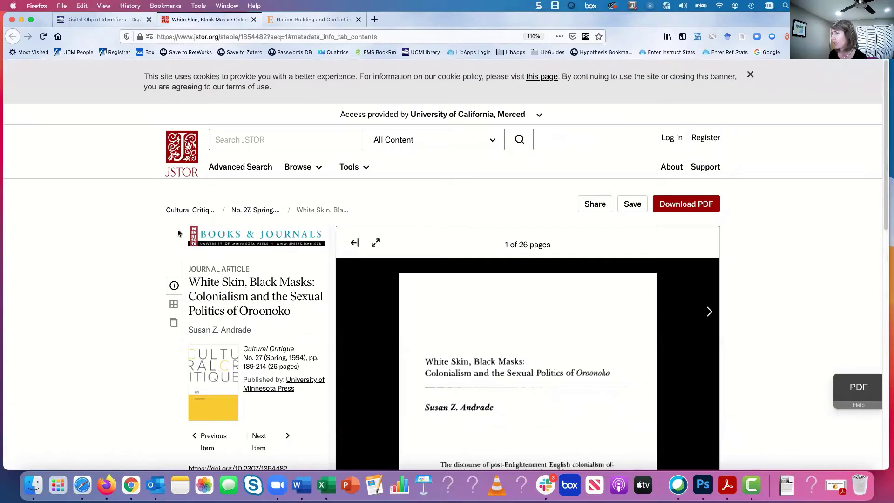
- Scroll to the JSTOR article's doi.org link, then switch back to the guide tab
{"action": "scroll", "coordinate": [174, 231], "scroll_direction": "down", "scroll_amount": 5}
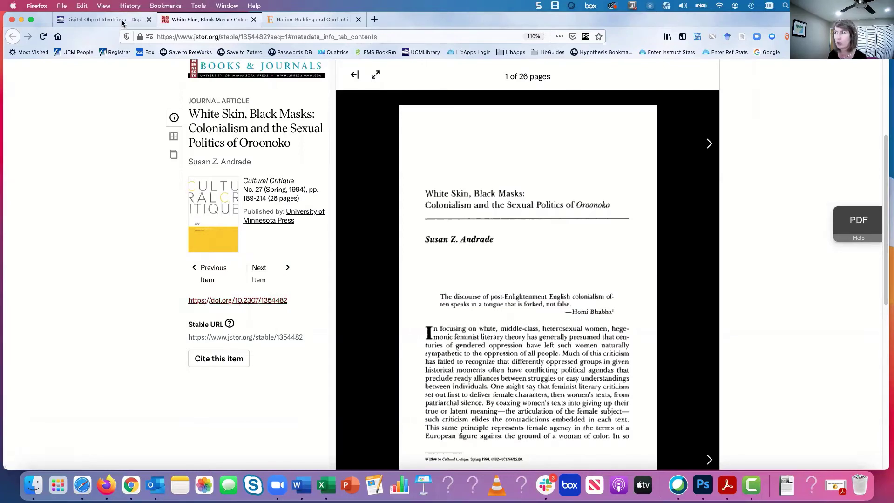
{"action": "left_click", "coordinate": [123, 20]}
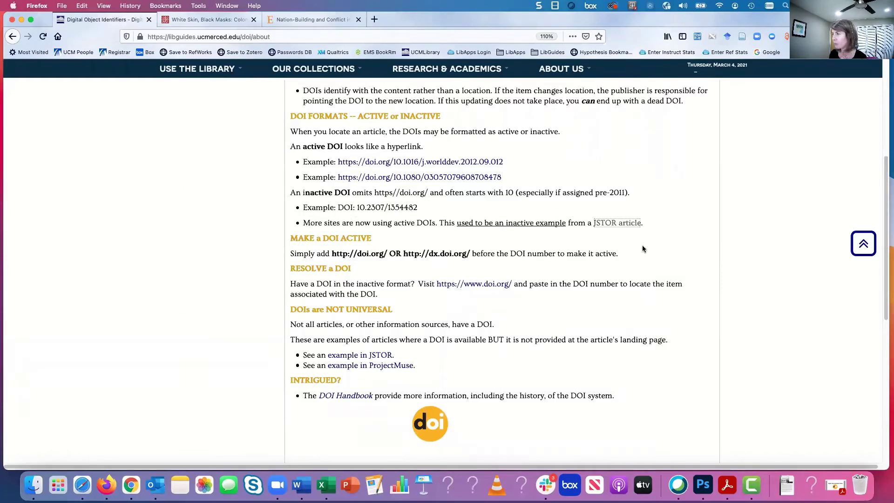
{"action": "scroll", "coordinate": [643, 247], "scroll_direction": "down", "scroll_amount": 2}
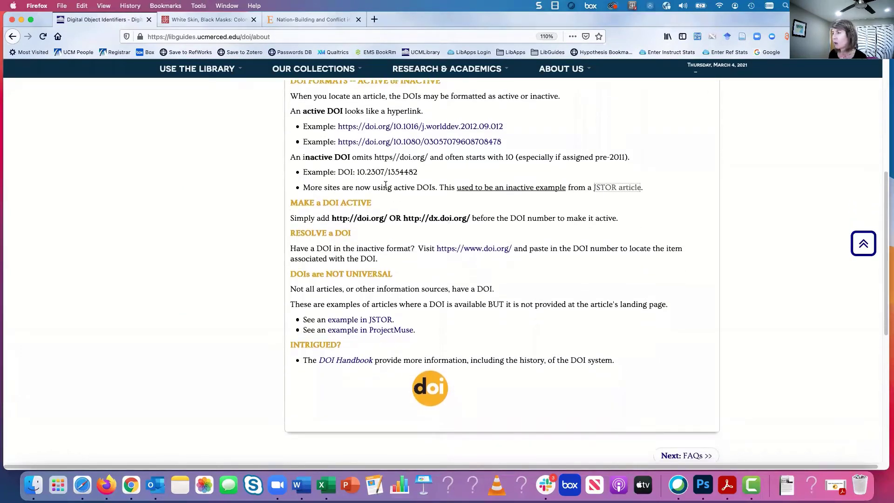
{"action": "left_click_drag", "start_coordinate": [357, 174], "coordinate": [423, 174]}
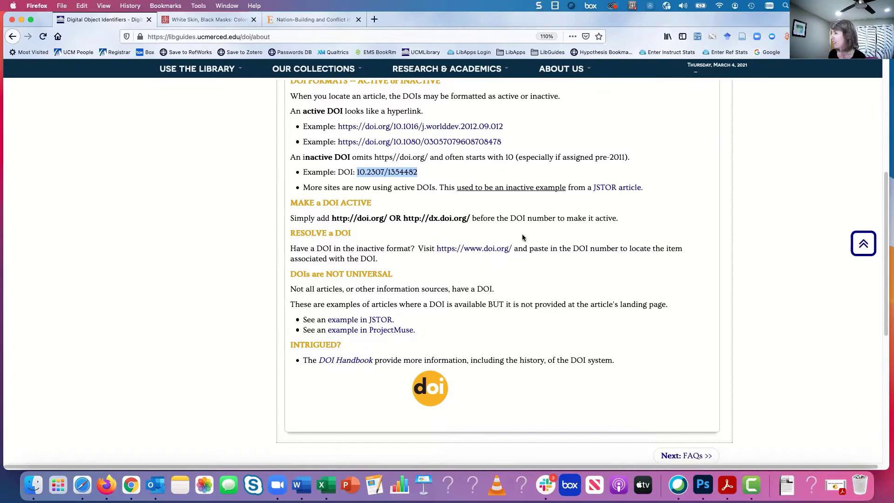
{"action": "left_click", "coordinate": [452, 168]}
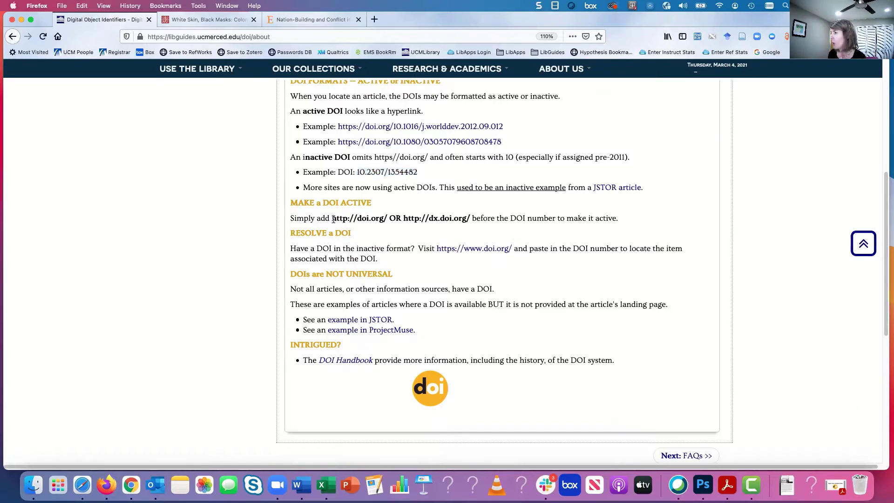
{"action": "left_click_drag", "start_coordinate": [332, 218], "coordinate": [387, 219]}
{"action": "key", "text": "super+c"}
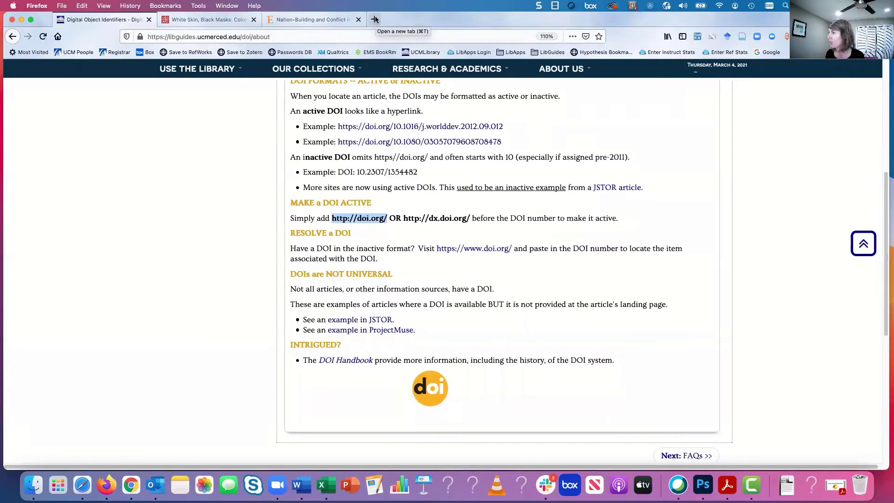
{"action": "key", "text": "super+t"}
{"action": "key", "text": "super+v"}
{"action": "key", "text": "Return"}
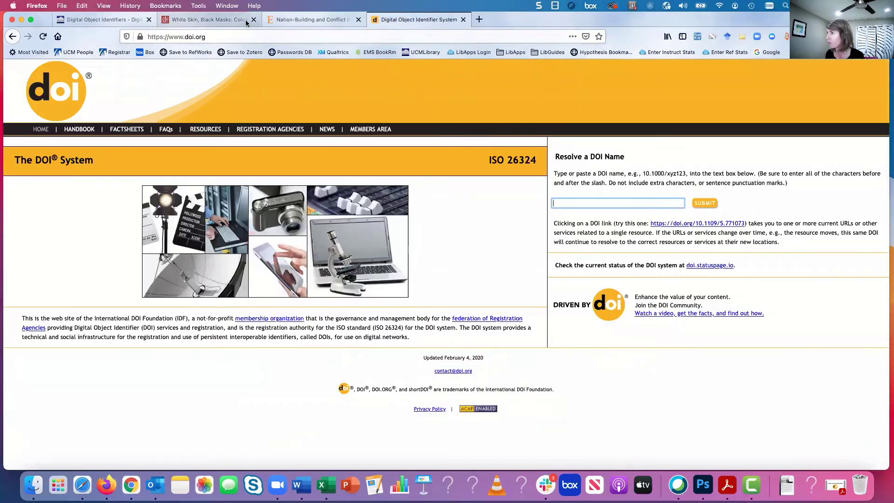
- Copy 10.2307/1354482 from the guide and append it to the doi.org address
{"action": "left_click", "coordinate": [122, 20]}
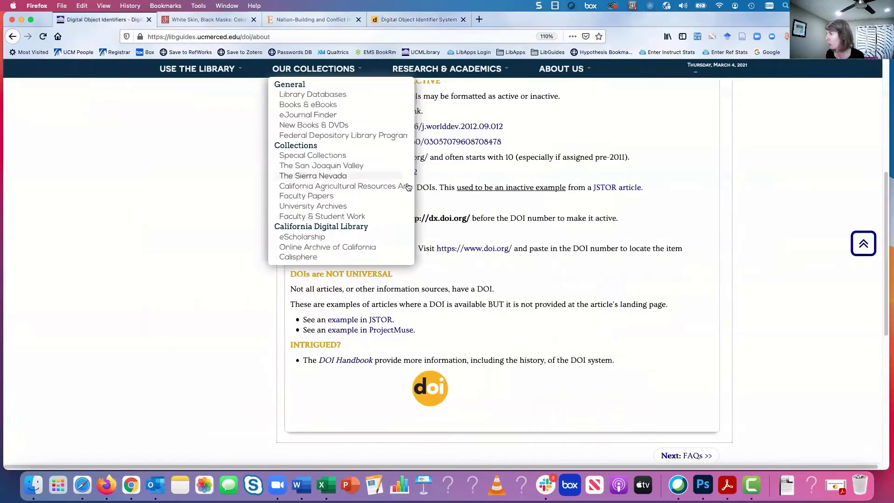
{"action": "left_click_drag", "start_coordinate": [419, 172], "coordinate": [357, 173]}
{"action": "key", "text": "super+c"}
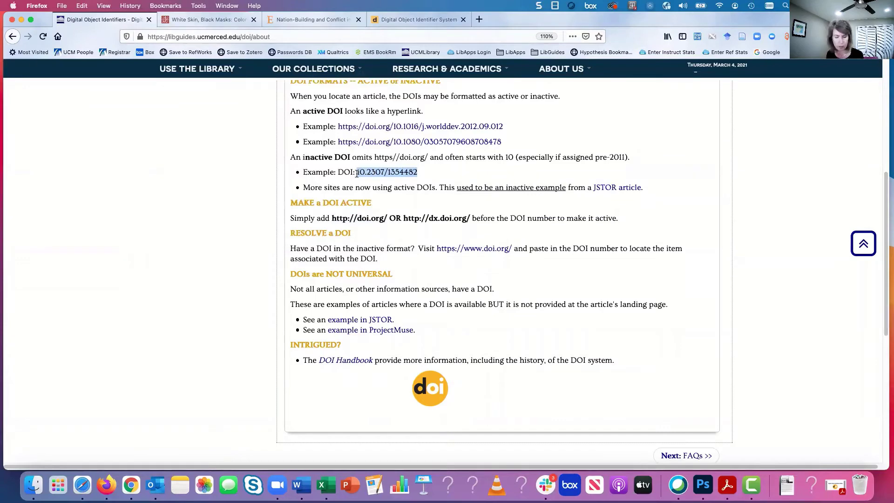
{"action": "left_click", "coordinate": [433, 21]}
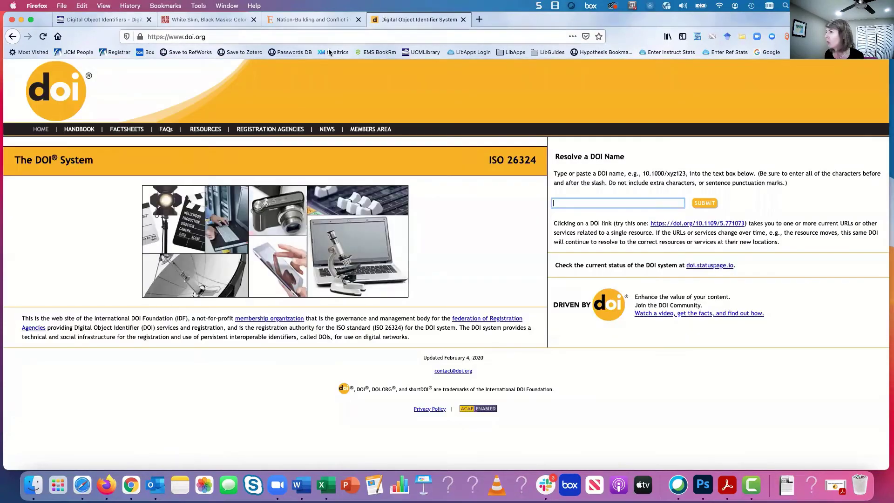
{"action": "left_click", "coordinate": [215, 35]}
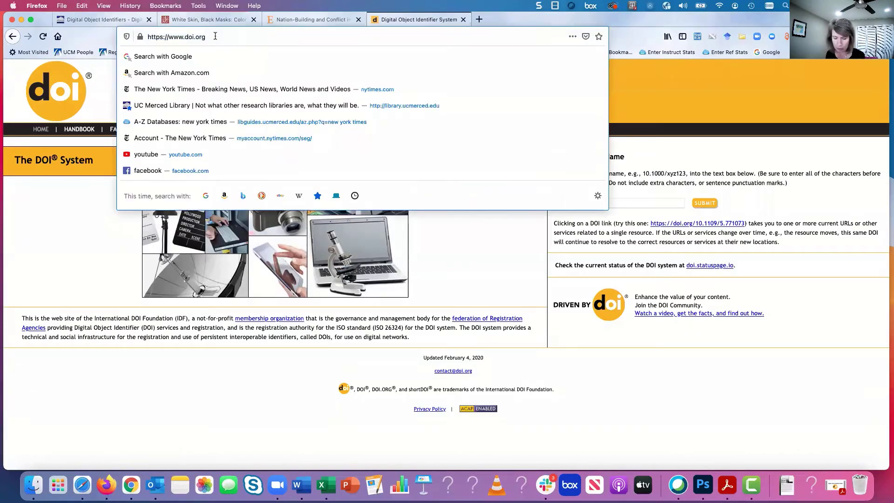
{"action": "type", "text": "/"}
{"action": "key", "text": "super+v"}
{"action": "key", "text": "Return"}
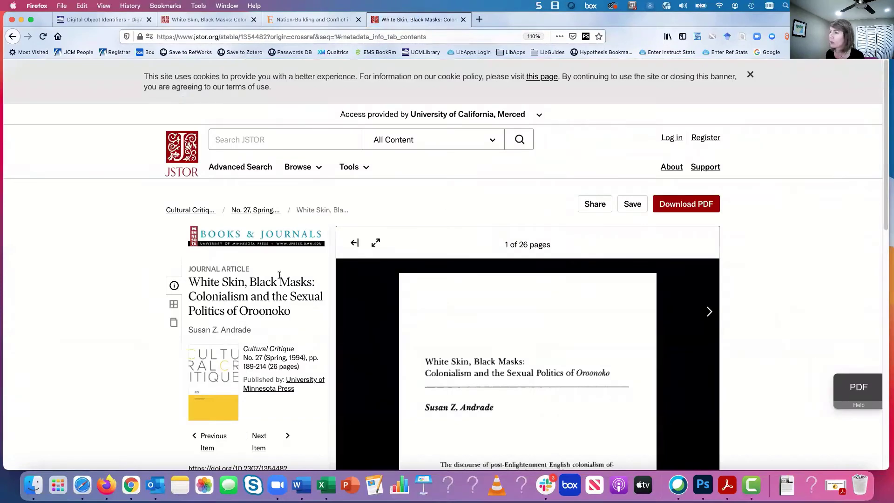
- Scroll the resolved White Skin, Black Masks JSTOR page, then return to the guide tab
{"action": "scroll", "coordinate": [265, 260], "scroll_direction": "down", "scroll_amount": 2}
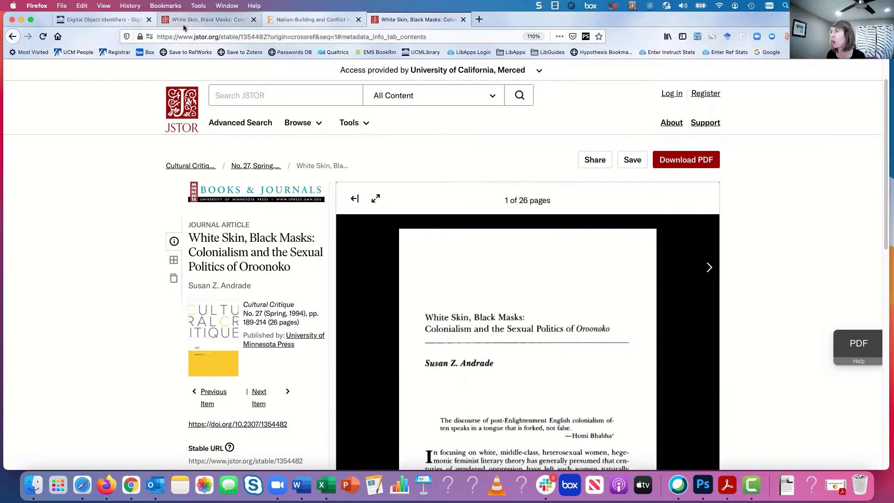
{"action": "left_click", "coordinate": [111, 21]}
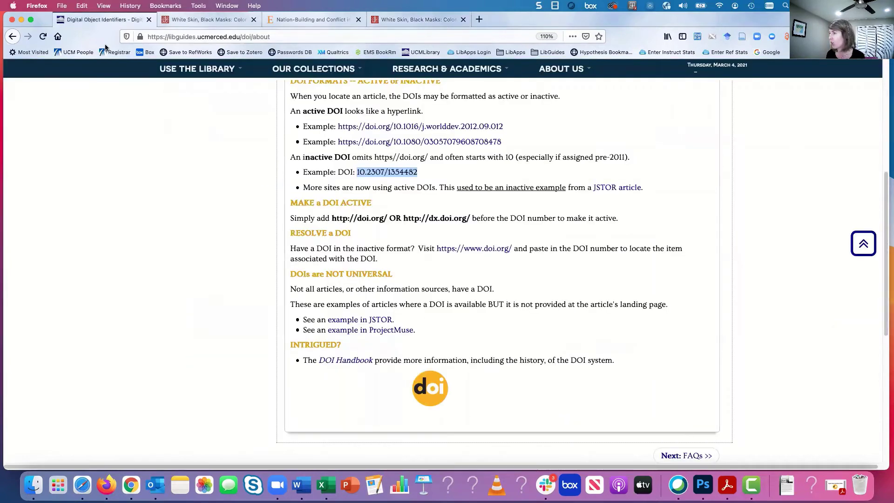
{"action": "left_click", "coordinate": [417, 230]}
{"action": "scroll", "coordinate": [393, 235], "scroll_direction": "down", "scroll_amount": 1}
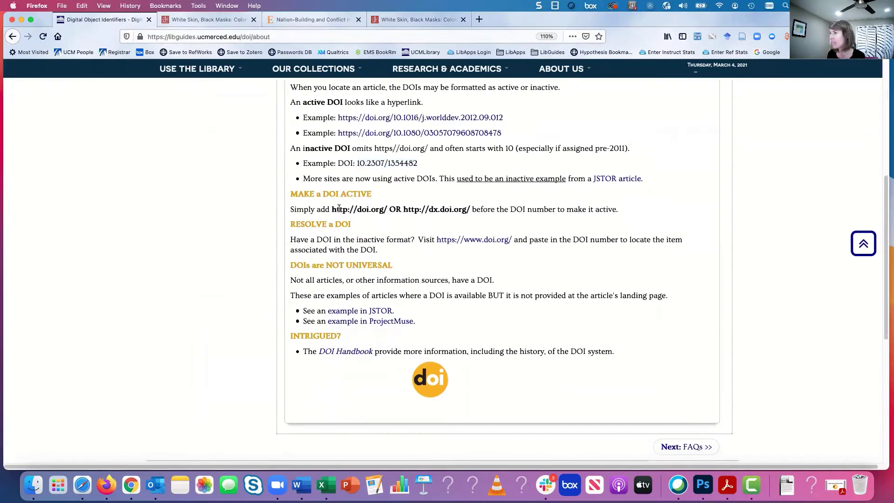
{"action": "left_click_drag", "start_coordinate": [331, 209], "coordinate": [387, 210]}
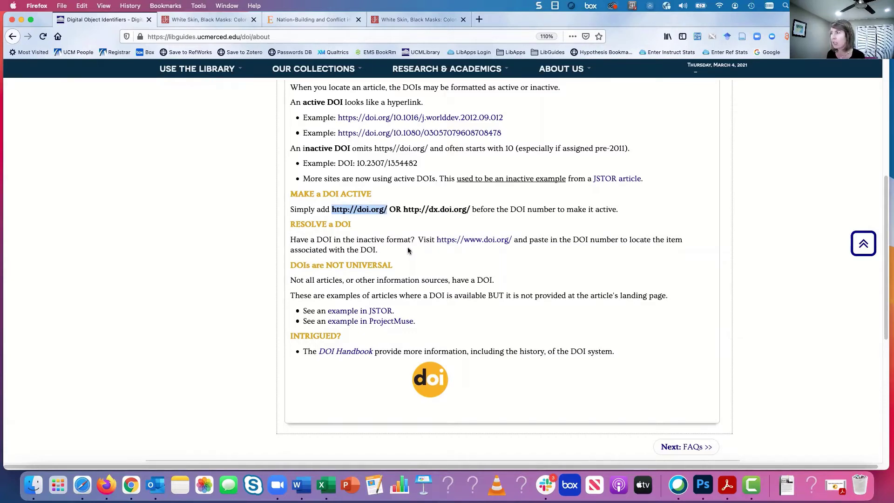
{"action": "scroll", "coordinate": [408, 251], "scroll_direction": "down", "scroll_amount": 2}
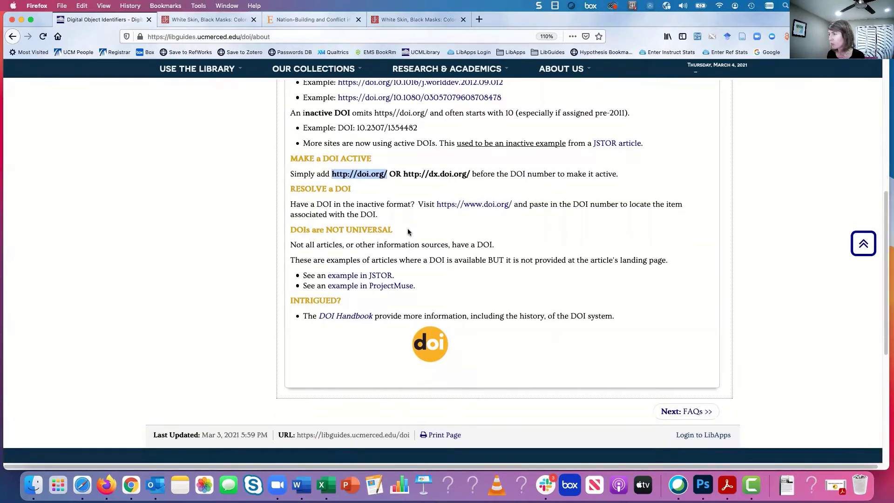
{"action": "left_click", "coordinate": [408, 233]}
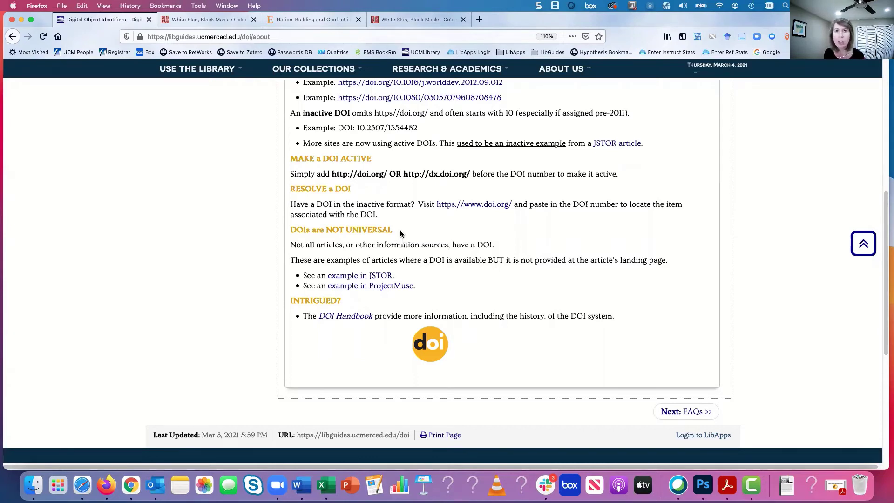
{"action": "scroll", "coordinate": [467, 231], "scroll_direction": "down", "scroll_amount": 1}
{"action": "scroll", "coordinate": [466, 240], "scroll_direction": "down", "scroll_amount": 2}
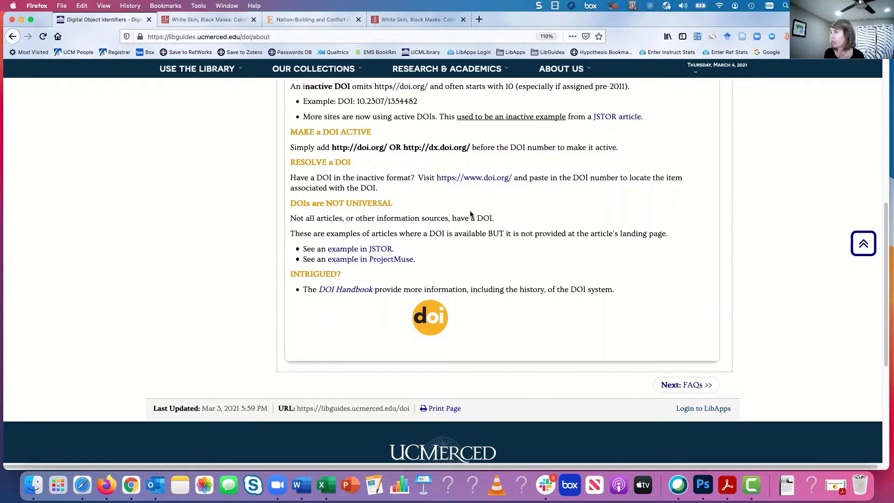
{"action": "scroll", "coordinate": [470, 212], "scroll_direction": "down", "scroll_amount": 4}
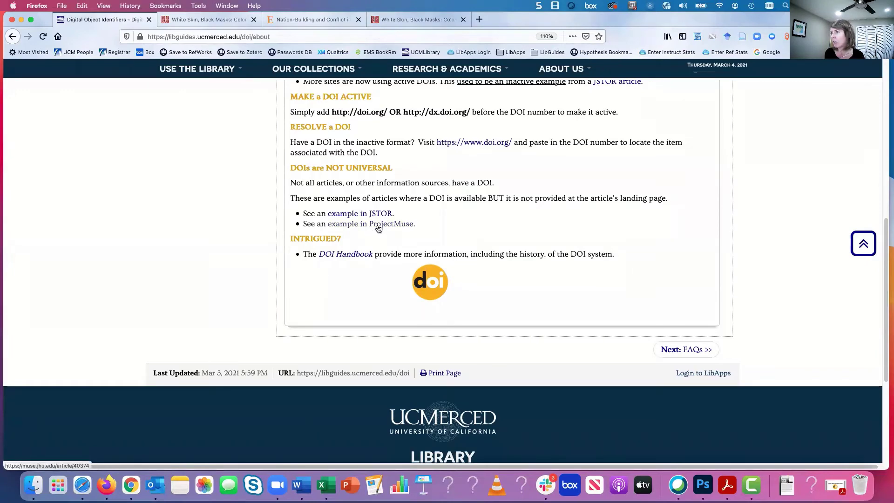
- Open the Project MUSE example article and highlight its title and web address
{"action": "left_click", "coordinate": [377, 226]}
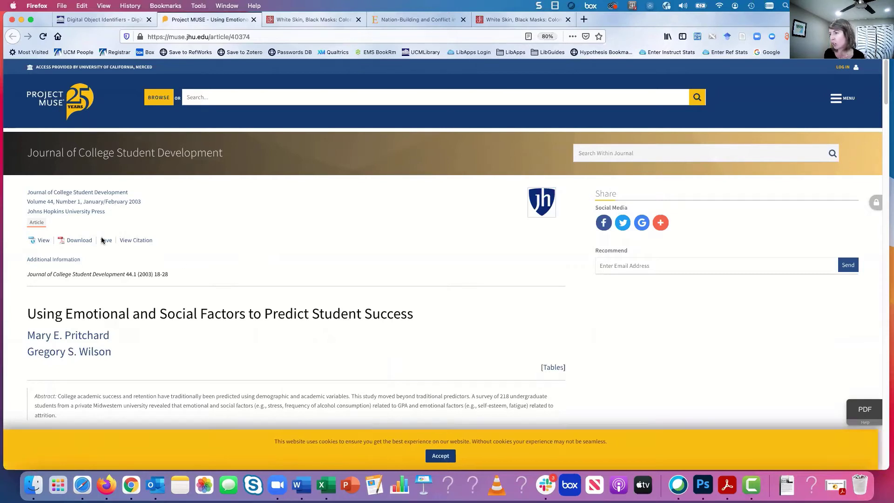
{"action": "left_click_drag", "start_coordinate": [28, 313], "coordinate": [422, 322]}
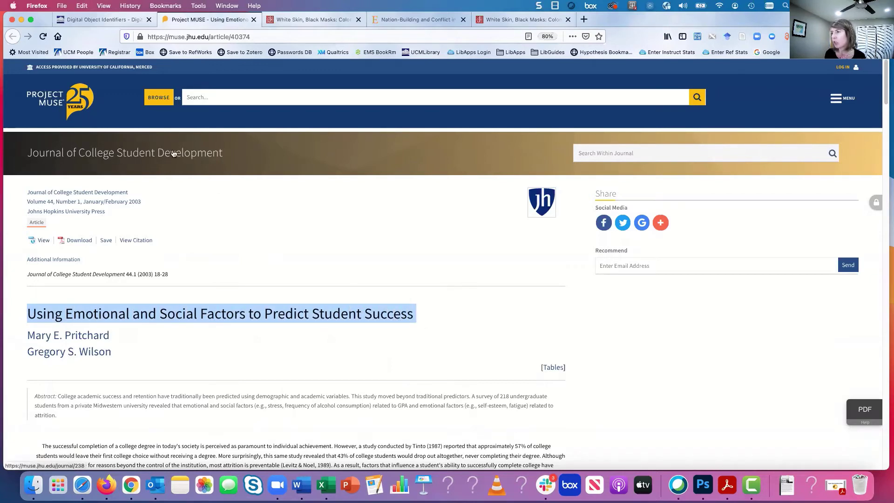
{"action": "left_click", "coordinate": [250, 257]}
{"action": "left_click", "coordinate": [251, 36]}
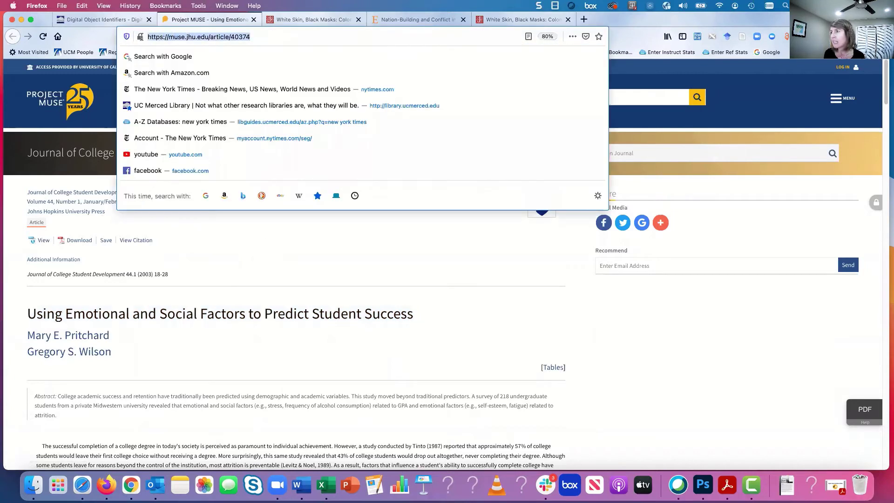
{"action": "left_click", "coordinate": [240, 252]}
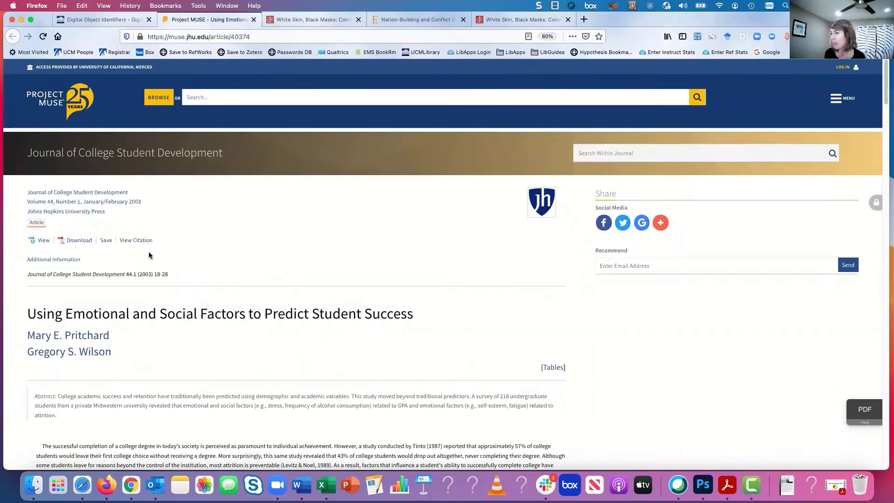
- Scroll the student-success article top to bottom finding no DOI, then reselect its web address
{"action": "scroll", "coordinate": [175, 245], "scroll_direction": "down", "scroll_amount": 1}
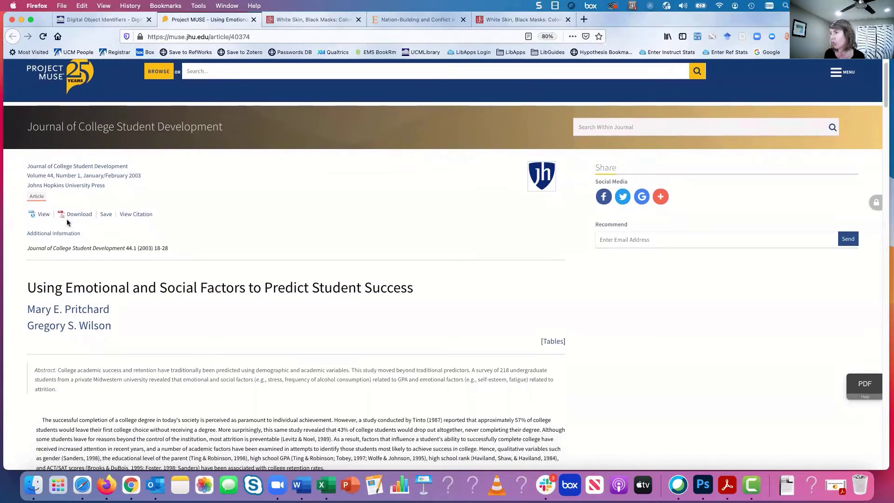
{"action": "scroll", "coordinate": [195, 217], "scroll_direction": "down", "scroll_amount": 4}
{"action": "scroll", "coordinate": [196, 217], "scroll_direction": "down", "scroll_amount": 4}
{"action": "scroll", "coordinate": [196, 217], "scroll_direction": "down", "scroll_amount": 2}
{"action": "scroll", "coordinate": [197, 214], "scroll_direction": "down", "scroll_amount": 14}
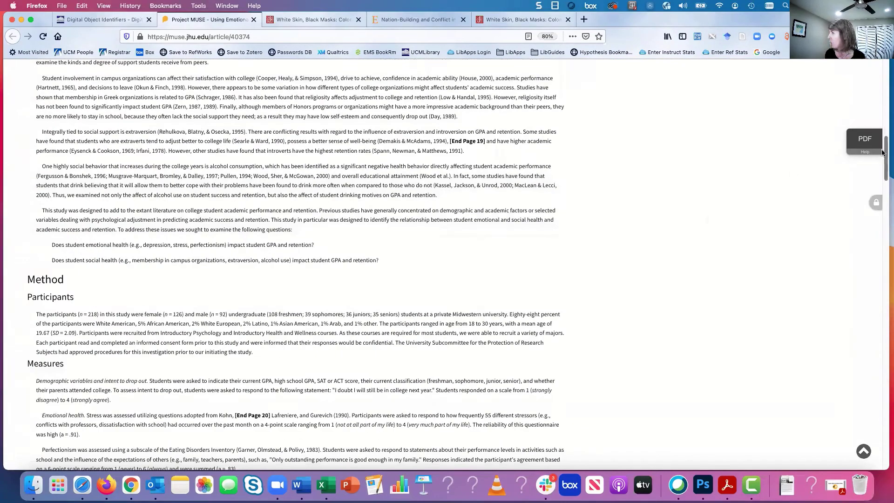
{"action": "left_click_drag", "start_coordinate": [886, 156], "coordinate": [887, 387]}
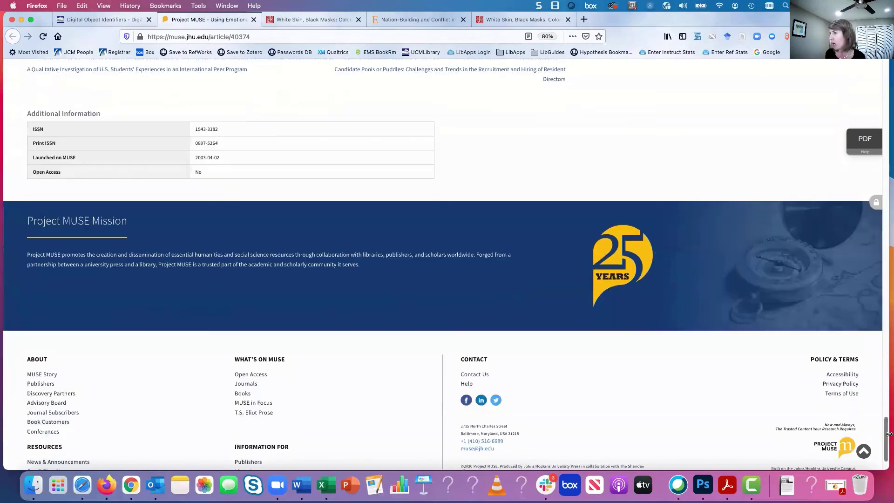
{"action": "scroll", "coordinate": [890, 434], "scroll_direction": "up", "scroll_amount": 4}
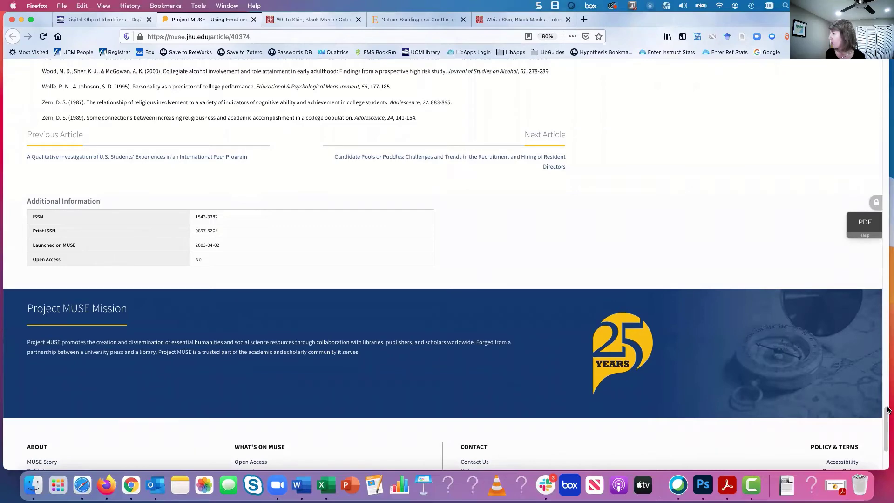
{"action": "scroll", "coordinate": [878, 190], "scroll_direction": "up", "scroll_amount": 15}
{"action": "scroll", "coordinate": [878, 191], "scroll_direction": "up", "scroll_amount": 15}
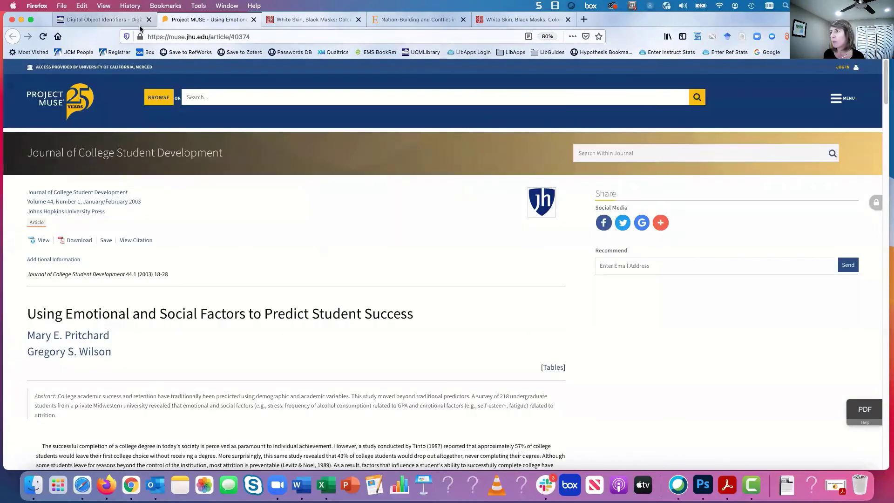
{"action": "double_click", "coordinate": [242, 37]}
{"action": "left_click_drag", "start_coordinate": [227, 37], "coordinate": [140, 38]}
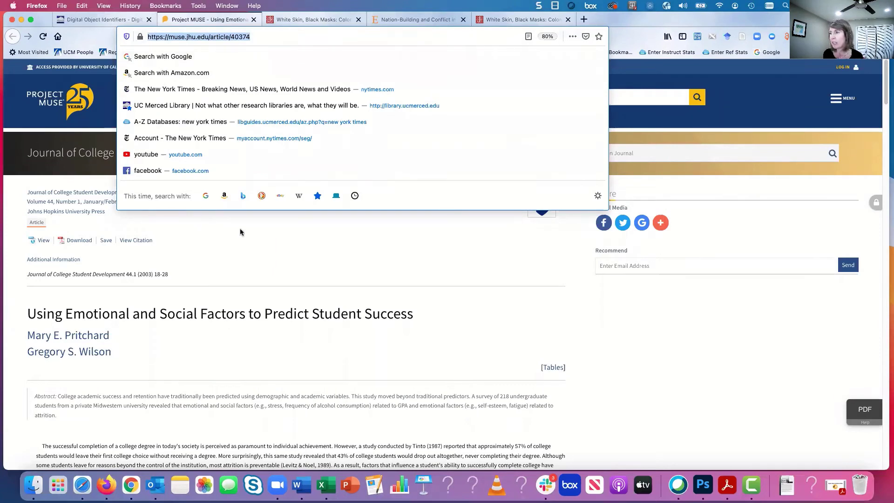
{"action": "left_click", "coordinate": [219, 233]}
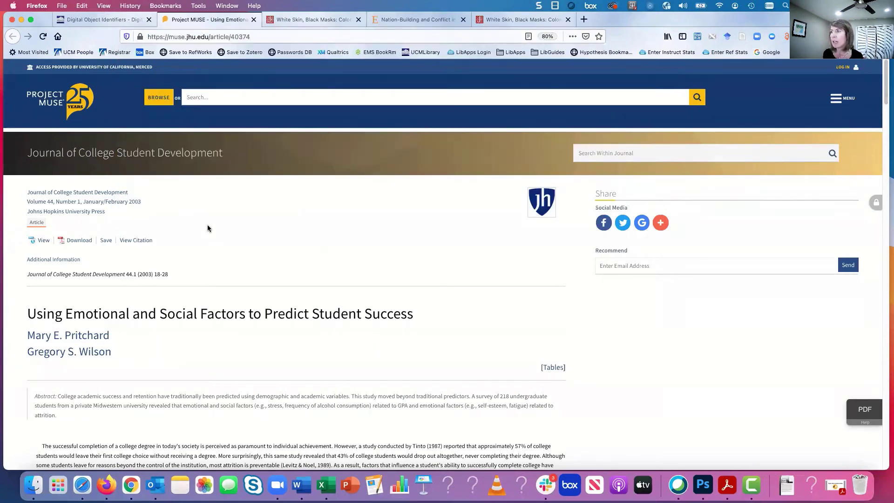
{"action": "left_click", "coordinate": [104, 21]}
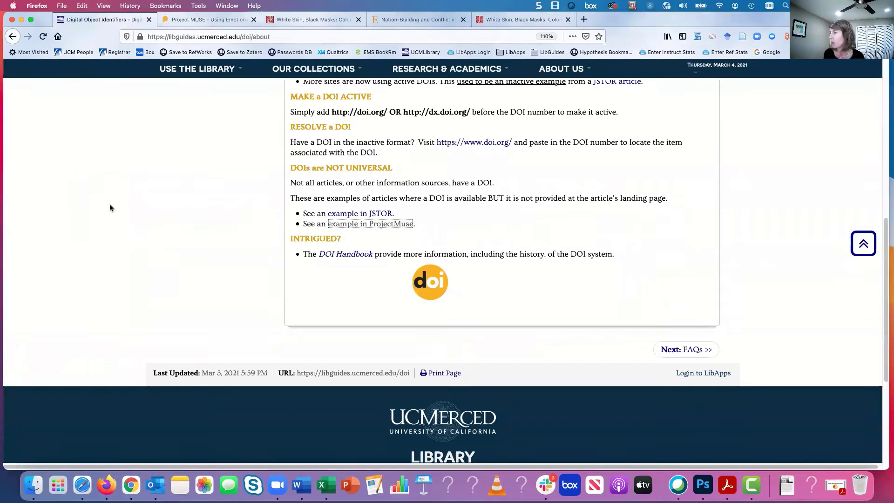
{"action": "scroll", "coordinate": [110, 207], "scroll_direction": "up", "scroll_amount": 2}
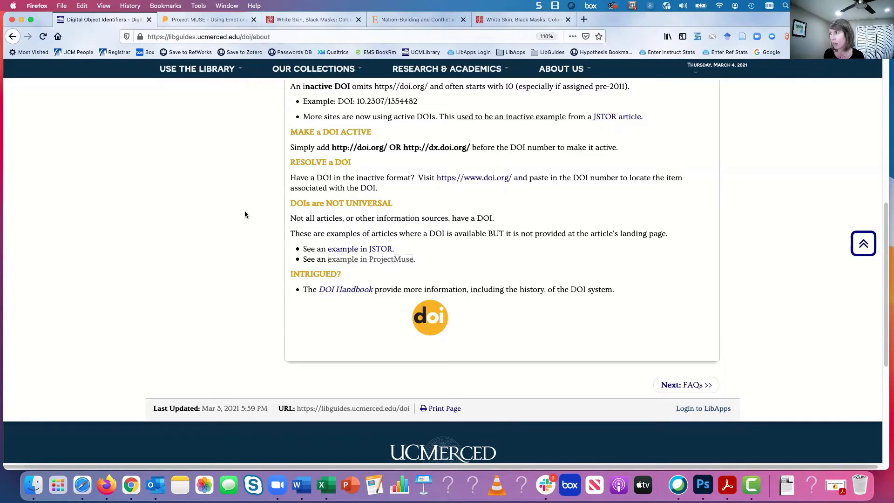
{"action": "scroll", "coordinate": [219, 212], "scroll_direction": "up", "scroll_amount": 2}
{"action": "scroll", "coordinate": [219, 213], "scroll_direction": "up", "scroll_amount": 4}
{"action": "scroll", "coordinate": [219, 217], "scroll_direction": "up", "scroll_amount": 3}
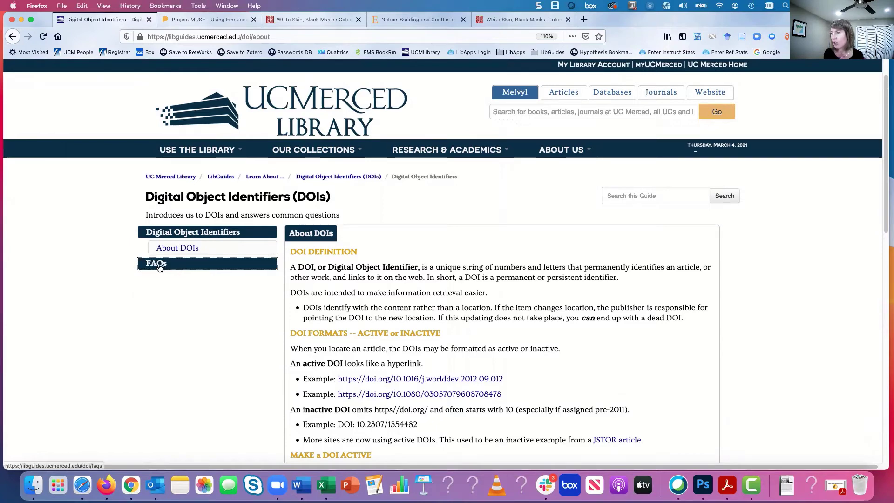
- Open the FAQs page and highlight 'Scan the web page or source.' in answer #1
{"action": "left_click", "coordinate": [160, 266]}
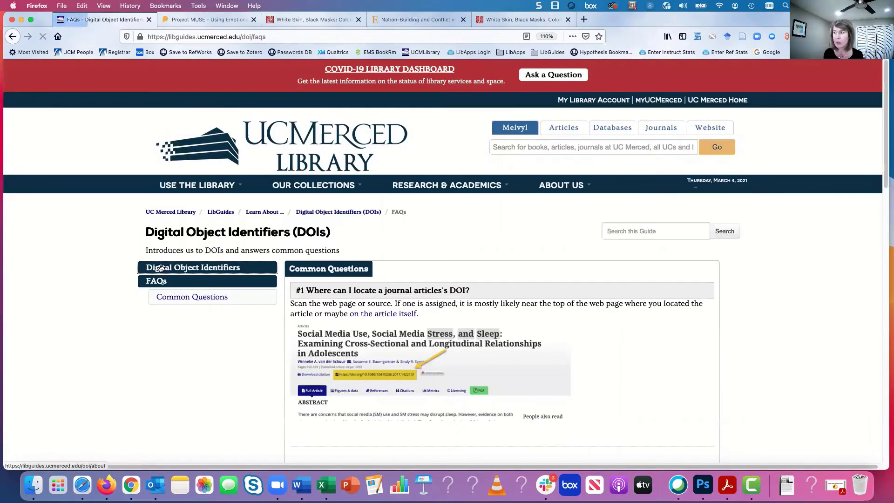
{"action": "scroll", "coordinate": [34, 271], "scroll_direction": "down", "scroll_amount": 4}
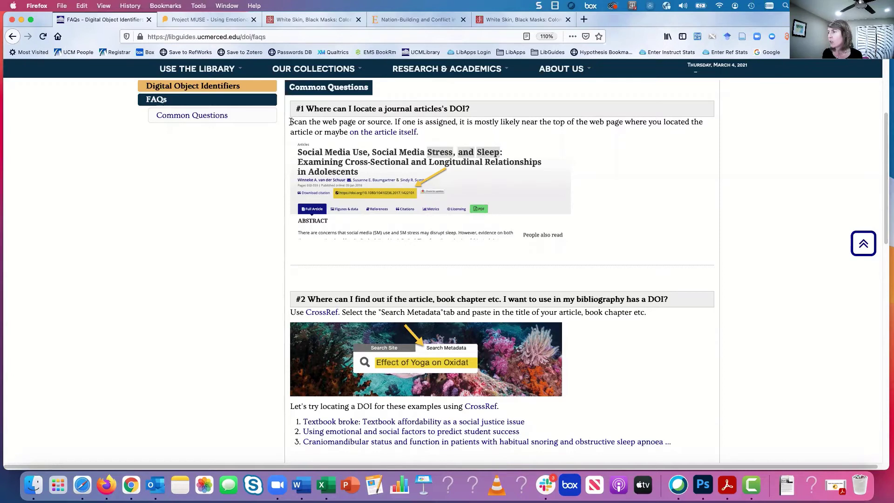
{"action": "left_click_drag", "start_coordinate": [291, 121], "coordinate": [392, 122]}
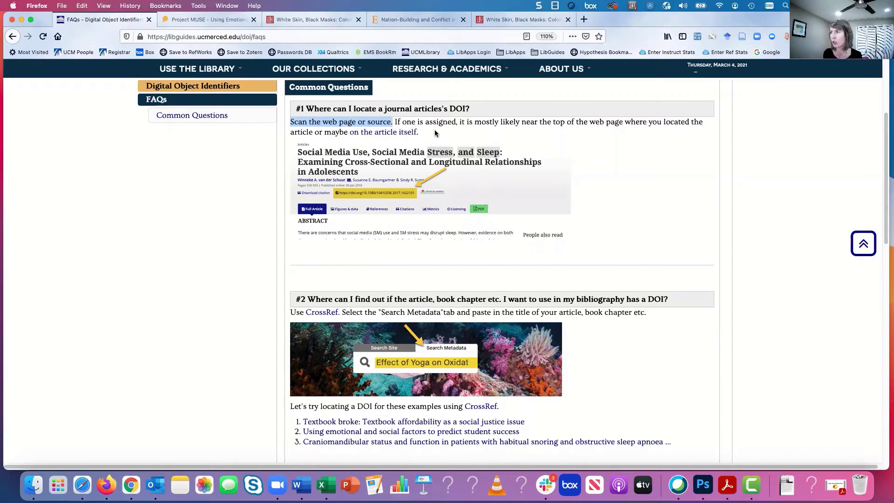
- Open the Project MUSE student-success article's PDF, showing its DOI 10.1353/csd.2003.0008
{"action": "left_click", "coordinate": [205, 20]}
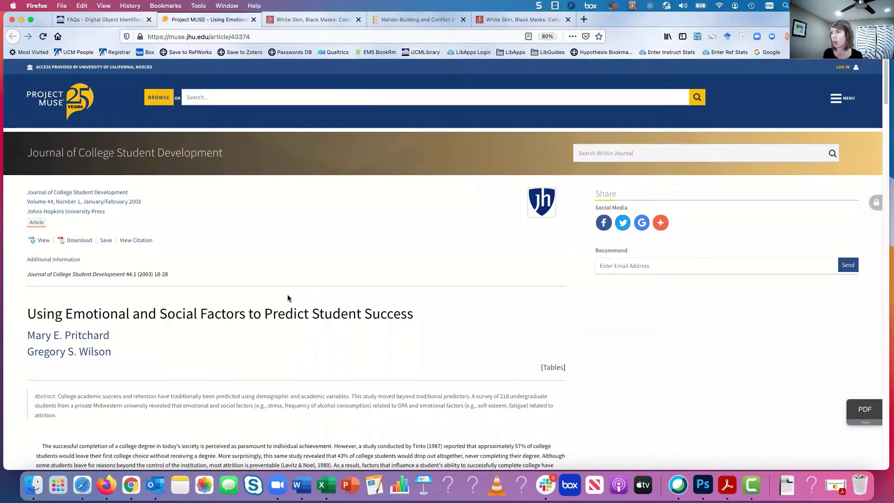
{"action": "scroll", "coordinate": [300, 369], "scroll_direction": "down", "scroll_amount": 5}
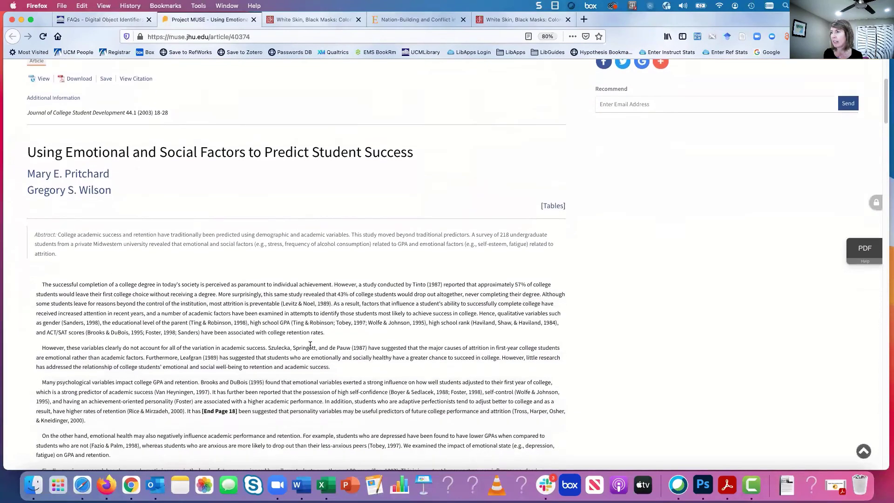
{"action": "scroll", "coordinate": [310, 345], "scroll_direction": "up", "scroll_amount": 5}
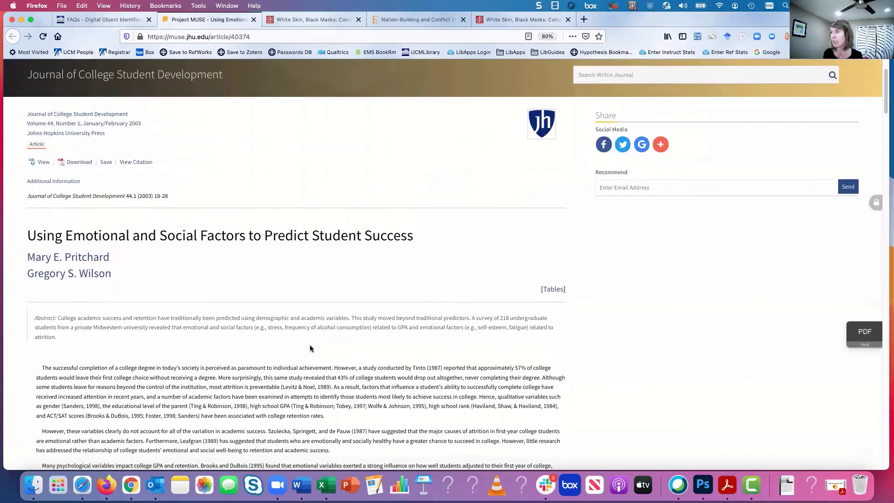
{"action": "scroll", "coordinate": [310, 349], "scroll_direction": "up", "scroll_amount": 1}
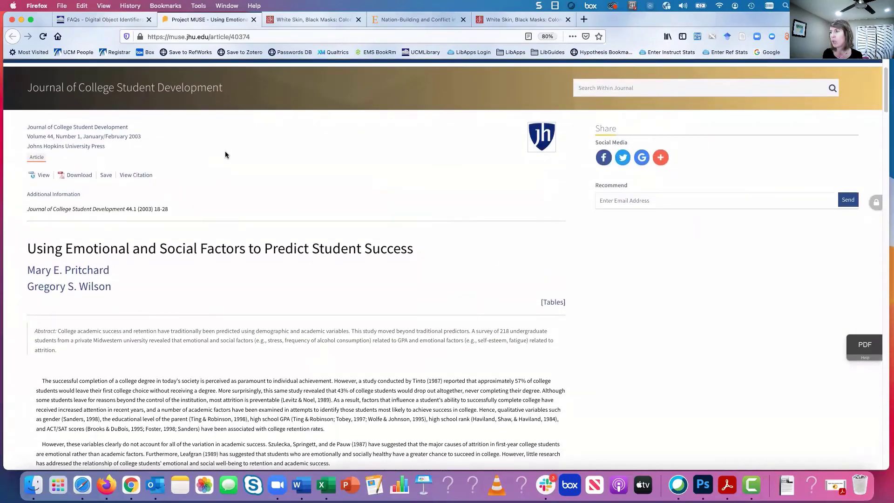
{"action": "left_click", "coordinate": [70, 177]}
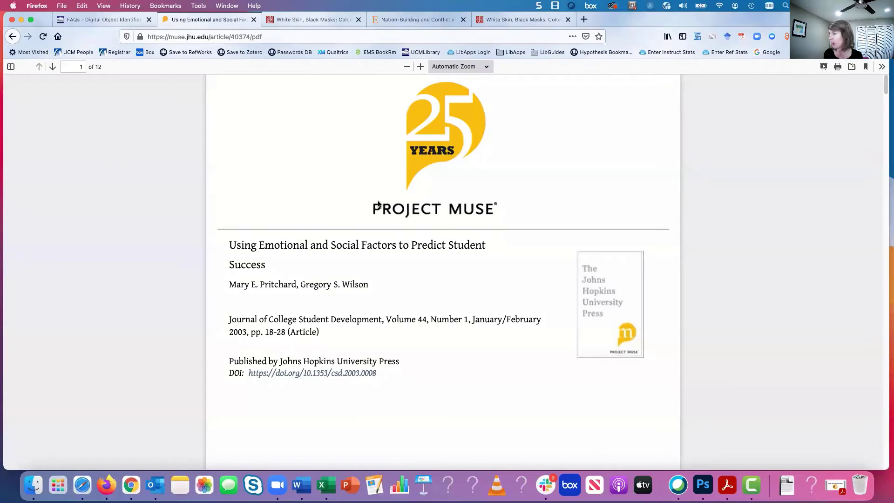
{"action": "scroll", "coordinate": [378, 201], "scroll_direction": "down", "scroll_amount": 2}
{"action": "scroll", "coordinate": [379, 202], "scroll_direction": "down", "scroll_amount": 2}
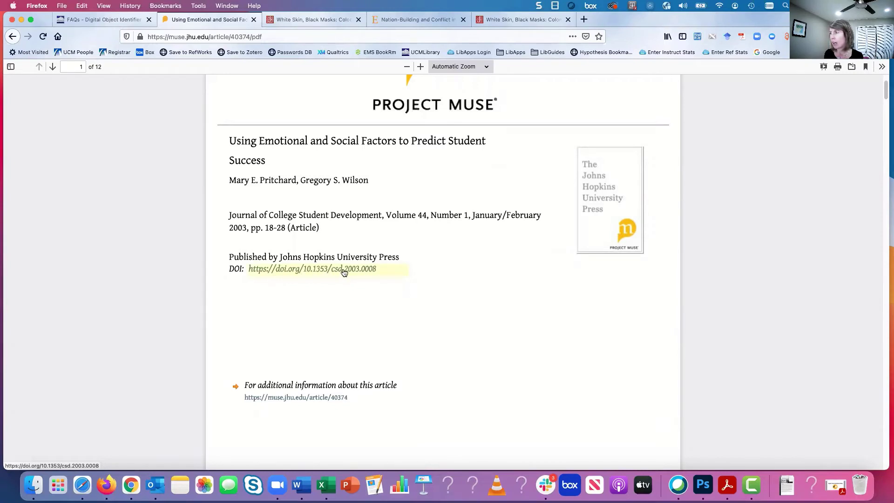
- Open the FAQ's coal-fire drone gas detection example article and highlight its DOI link
{"action": "left_click", "coordinate": [116, 20]}
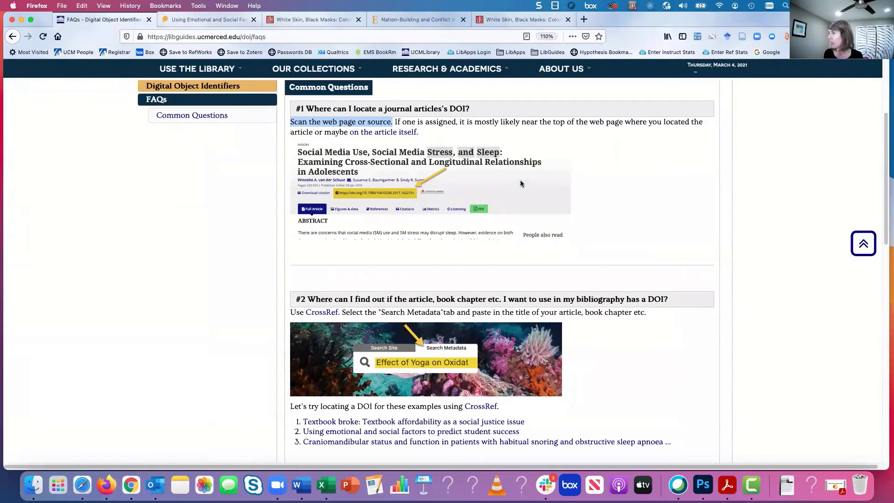
{"action": "left_click", "coordinate": [495, 143]}
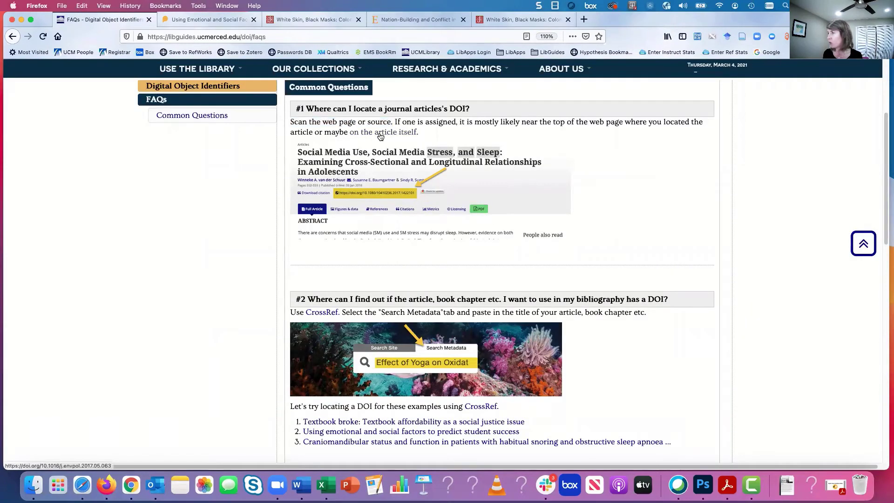
{"action": "left_click", "coordinate": [395, 136]}
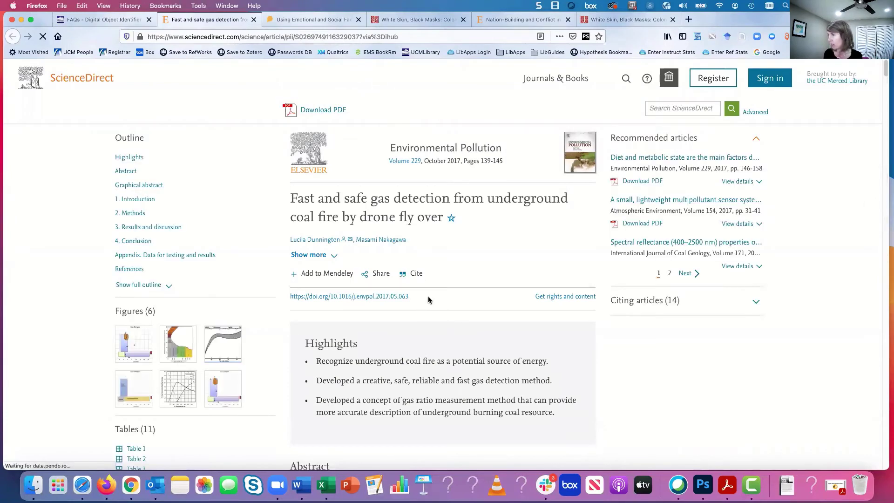
{"action": "left_click_drag", "start_coordinate": [409, 282], "coordinate": [287, 286]}
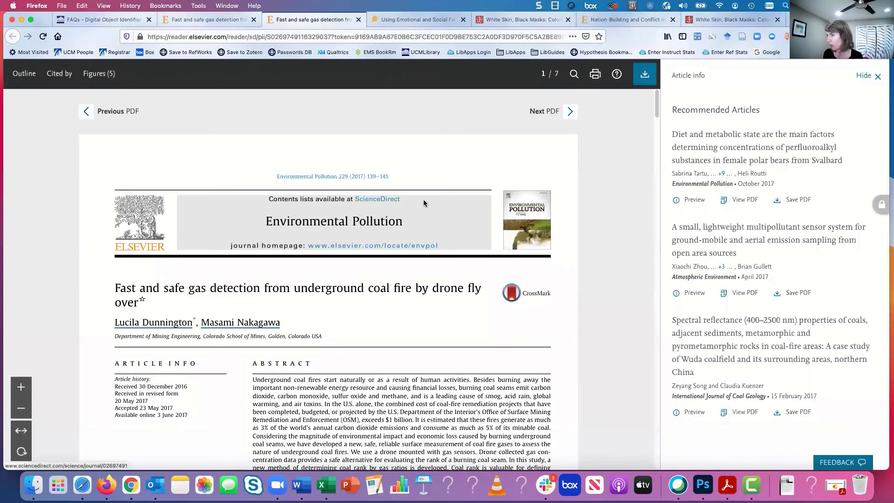
- Scroll the PDF to the footnote DOI 10.1016/j.envpol.2017.05.063 and enlarge the page
{"action": "scroll", "coordinate": [431, 199], "scroll_direction": "down", "scroll_amount": 2}
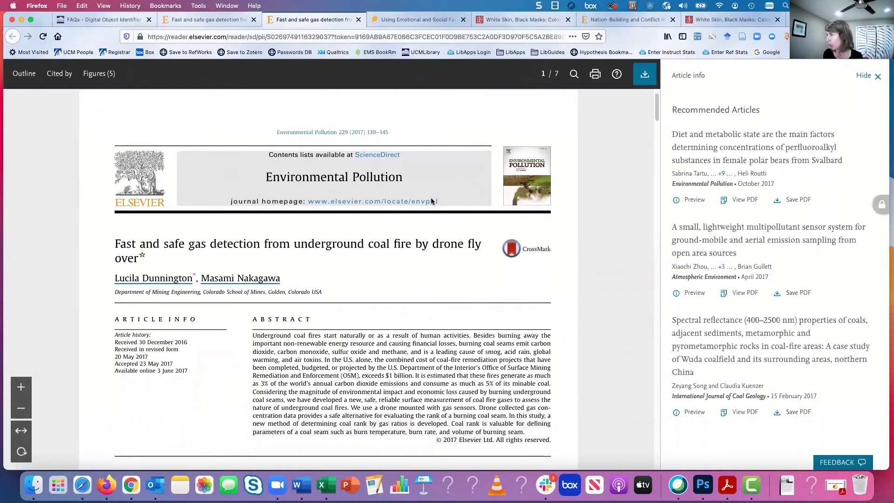
{"action": "scroll", "coordinate": [431, 201], "scroll_direction": "down", "scroll_amount": 4}
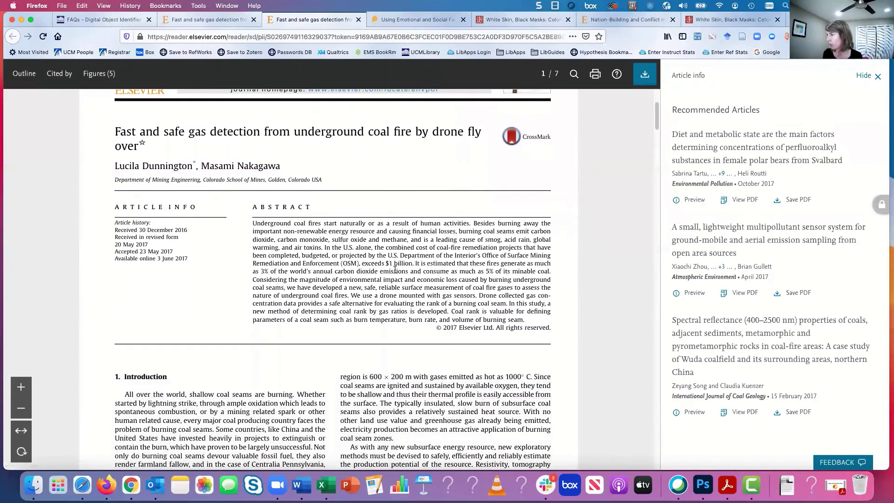
{"action": "scroll", "coordinate": [395, 269], "scroll_direction": "down", "scroll_amount": 3}
{"action": "scroll", "coordinate": [395, 273], "scroll_direction": "down", "scroll_amount": 3}
{"action": "scroll", "coordinate": [394, 275], "scroll_direction": "down", "scroll_amount": 2}
{"action": "scroll", "coordinate": [394, 279], "scroll_direction": "down", "scroll_amount": 1}
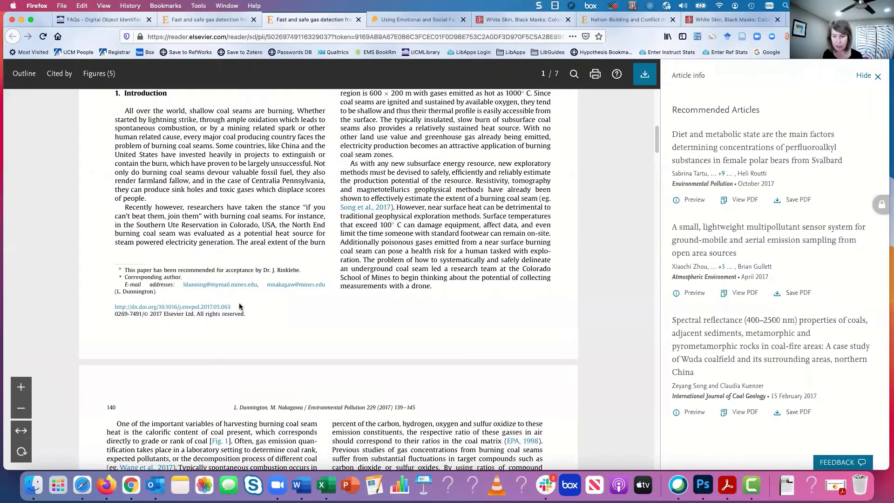
{"action": "key", "text": "super+equal"}
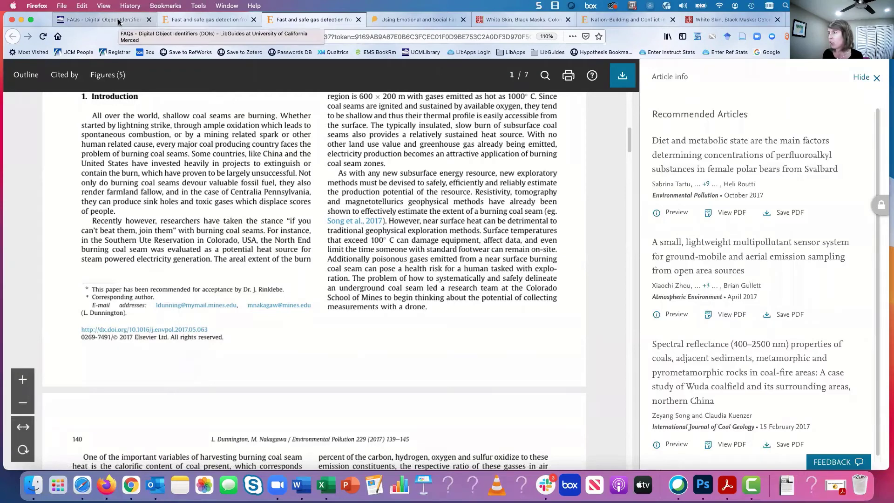
- Return to the DOI FAQs page and scroll to question two about CrossRef
{"action": "left_click", "coordinate": [118, 22]}
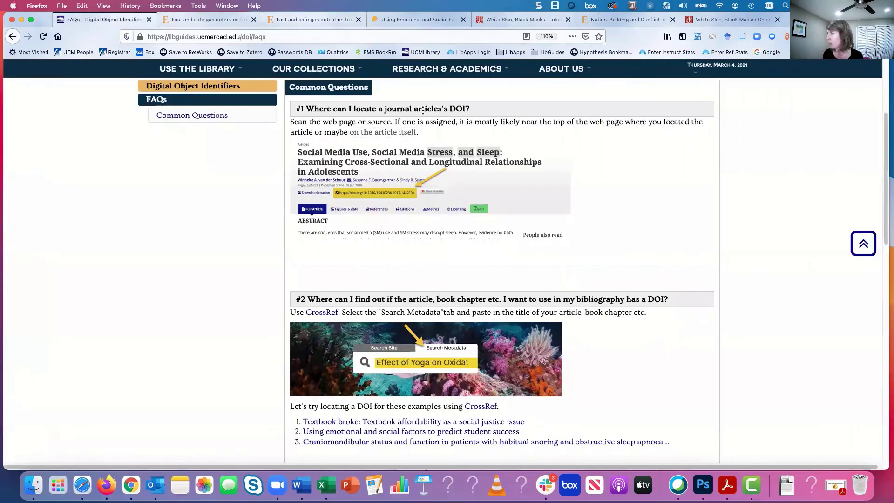
{"action": "scroll", "coordinate": [617, 158], "scroll_direction": "down", "scroll_amount": 1}
{"action": "scroll", "coordinate": [617, 158], "scroll_direction": "down", "scroll_amount": 2}
{"action": "scroll", "coordinate": [617, 157], "scroll_direction": "down", "scroll_amount": 3}
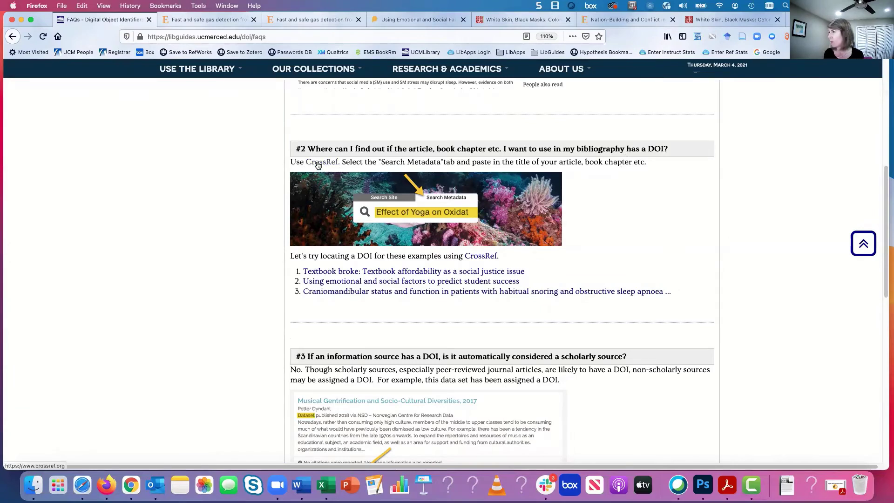
- Close the JSTOR, Project MUSE and Elsevier reader tabs, leaving the FAQs page showing
{"action": "left_click", "coordinate": [491, 19]}
{"action": "left_click", "coordinate": [568, 20]}
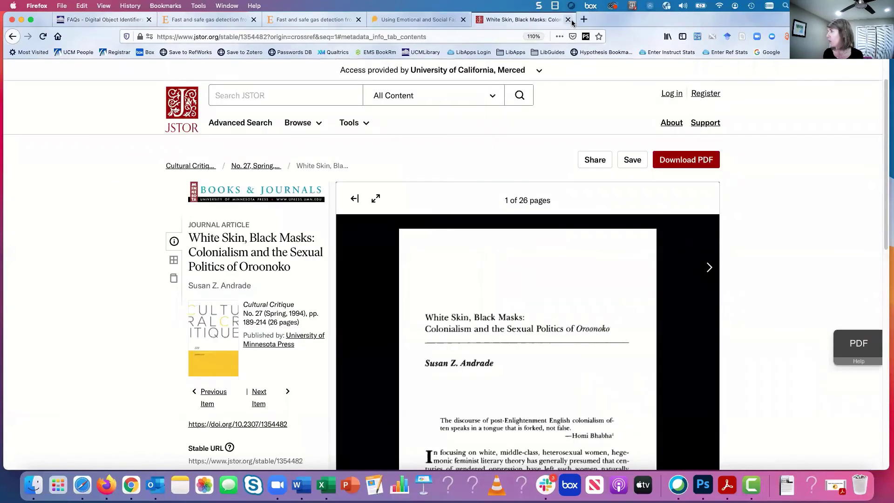
{"action": "left_click", "coordinate": [568, 19]}
{"action": "left_click", "coordinate": [463, 19]}
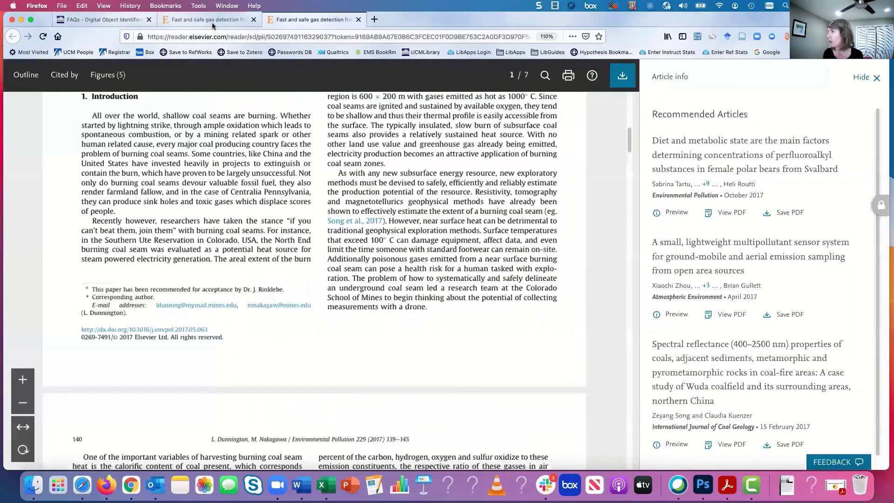
{"action": "left_click", "coordinate": [358, 19]}
{"action": "left_click", "coordinate": [100, 19]}
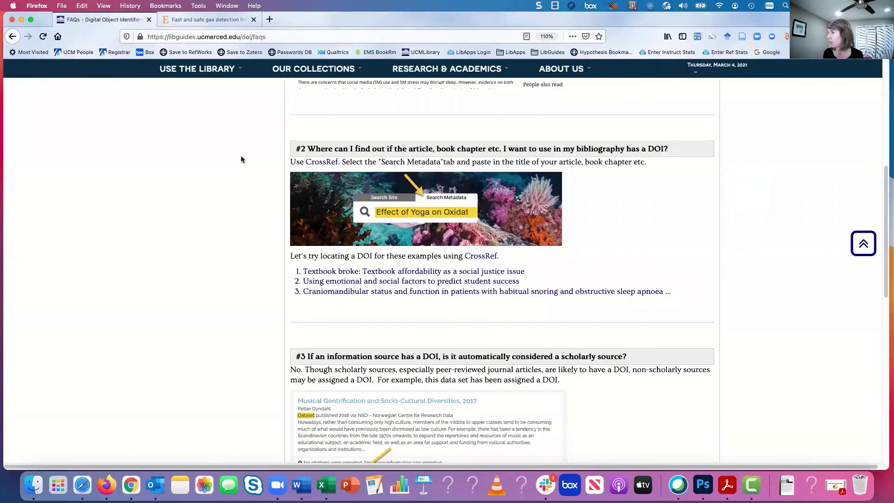
- Open the CrossRef site in a new tab and switch to its metadata search
{"action": "right_click", "coordinate": [335, 166]}
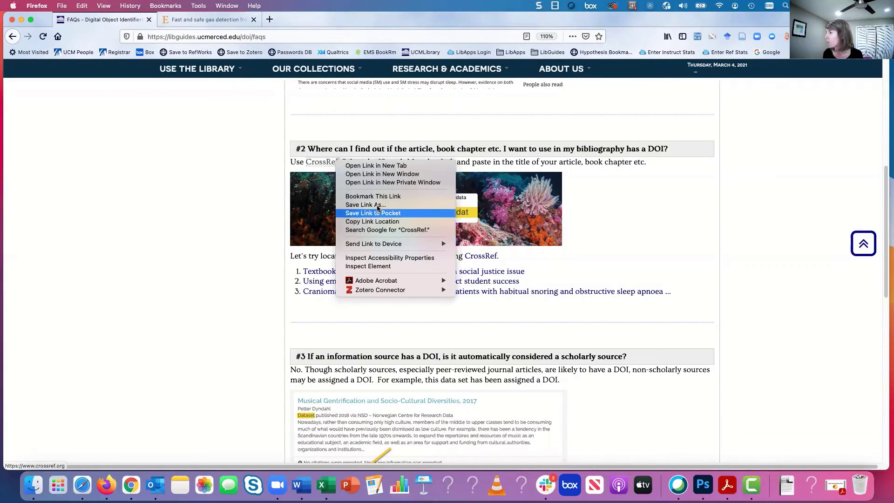
{"action": "left_click", "coordinate": [410, 166]}
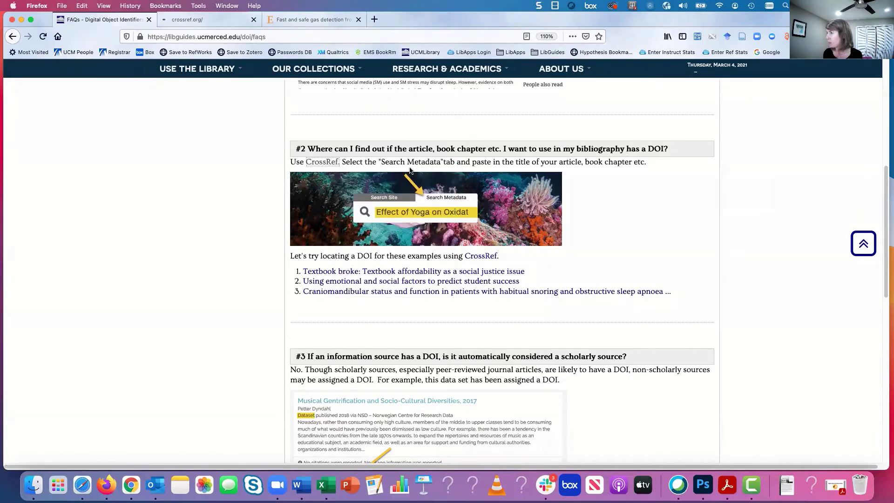
{"action": "left_click", "coordinate": [212, 19]}
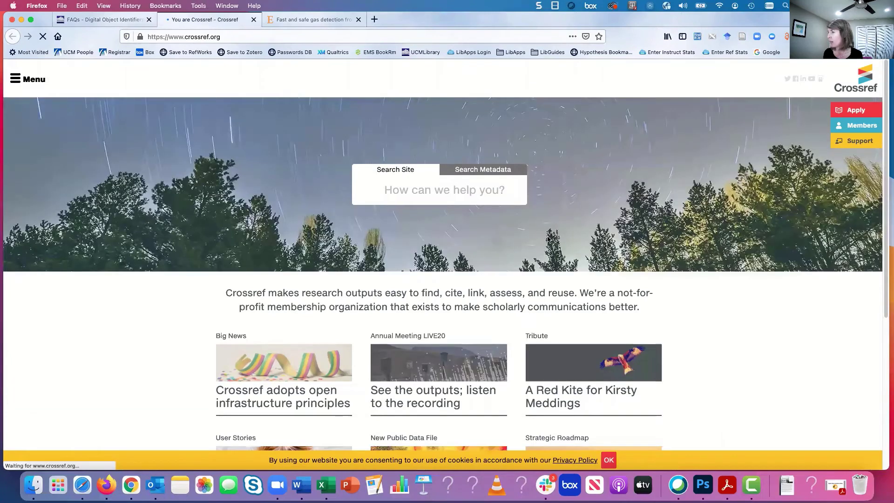
{"action": "type", "text": "Usin"}
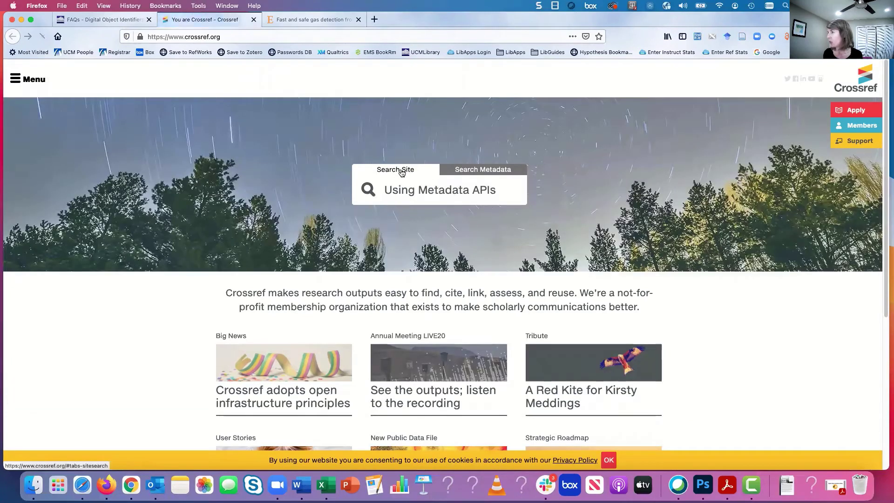
{"action": "left_click", "coordinate": [479, 171]}
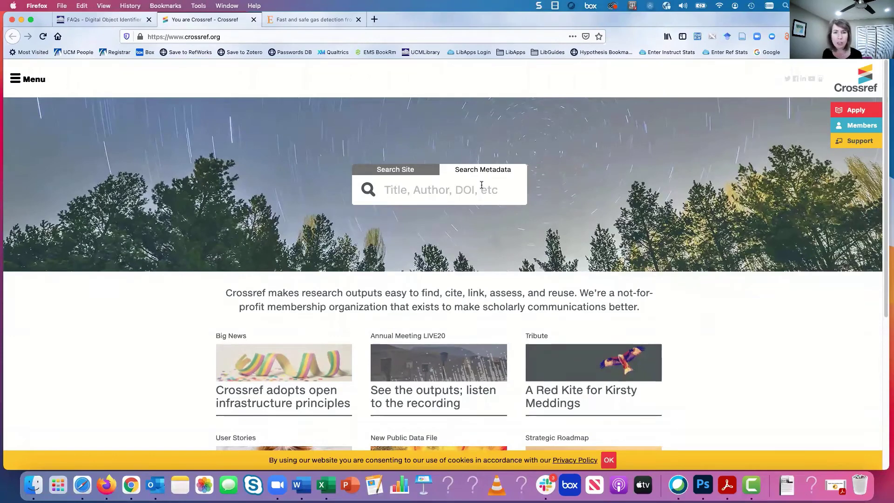
- Search Crossref metadata for 'Textbook broke: Textbook affordability as a social justice issue'
{"action": "left_click", "coordinate": [112, 21]}
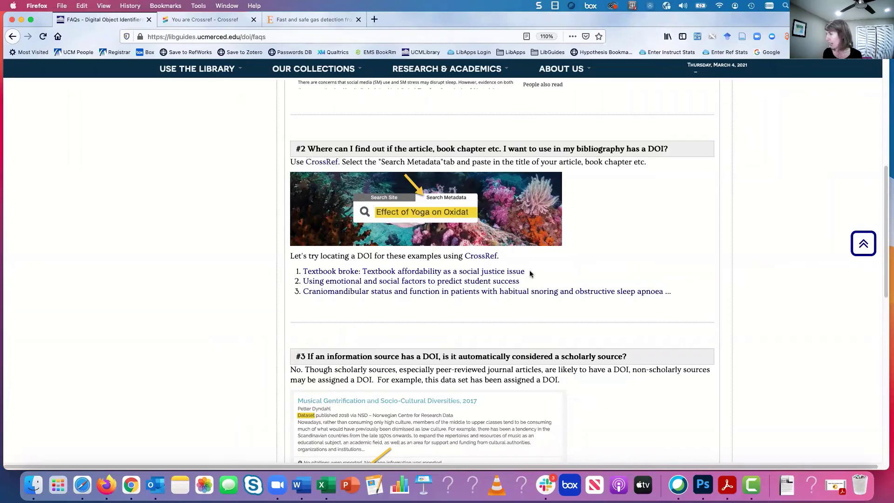
{"action": "left_click_drag", "start_coordinate": [531, 271], "coordinate": [340, 272]}
{"action": "key", "text": "super+c"}
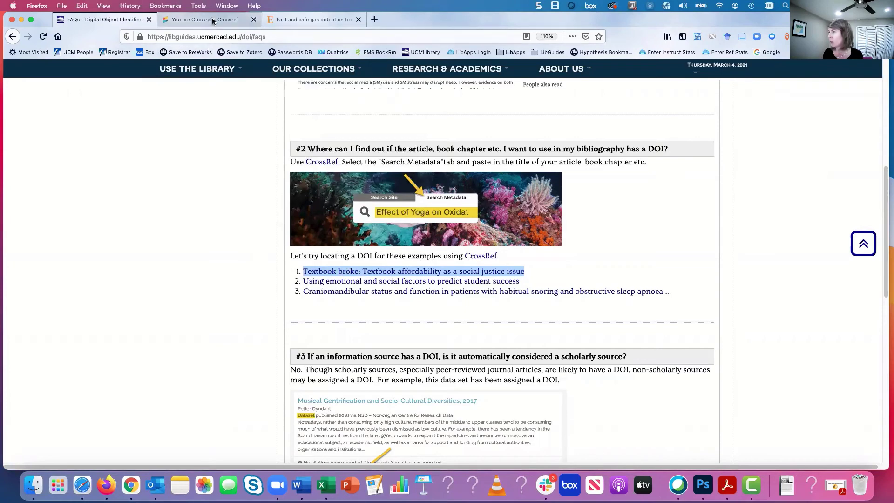
{"action": "left_click", "coordinate": [211, 18]}
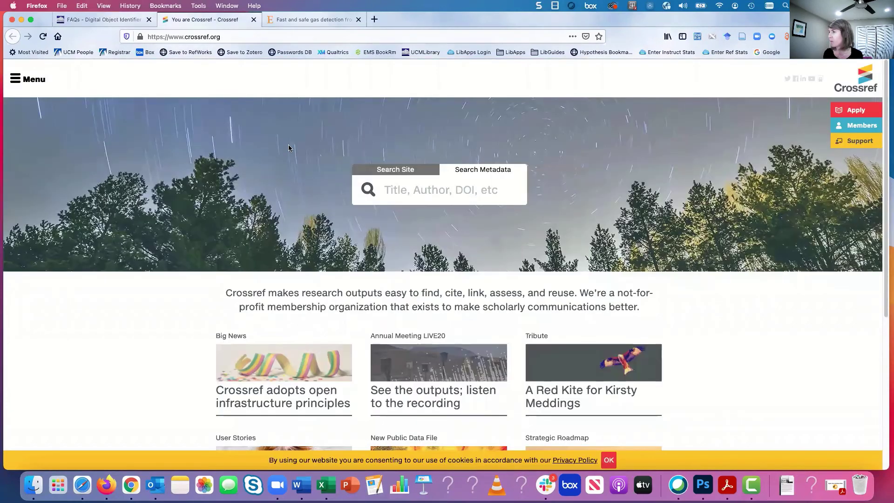
{"action": "left_click", "coordinate": [395, 194]}
{"action": "key", "text": "super+v"}
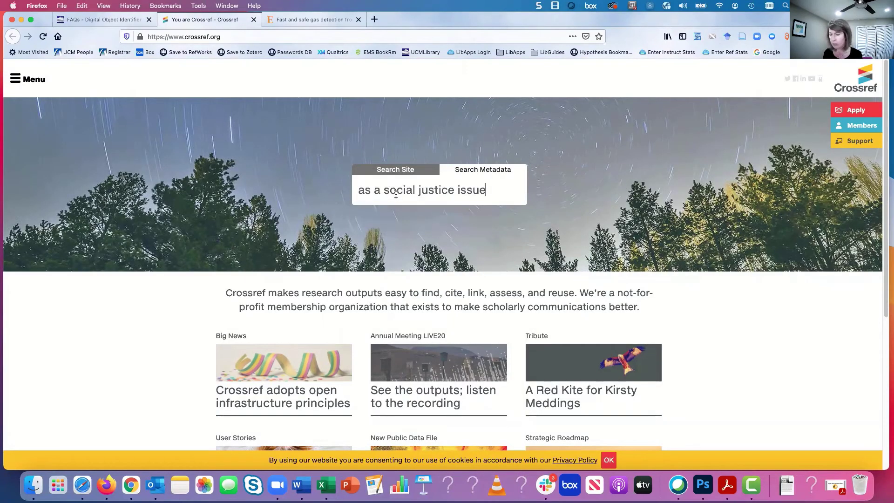
{"action": "key", "text": "Return"}
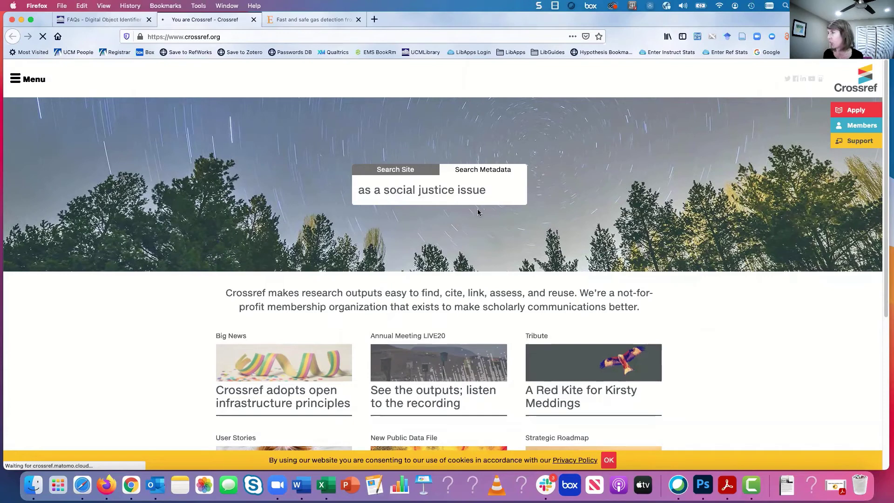
{"action": "left_click", "coordinate": [437, 190]}
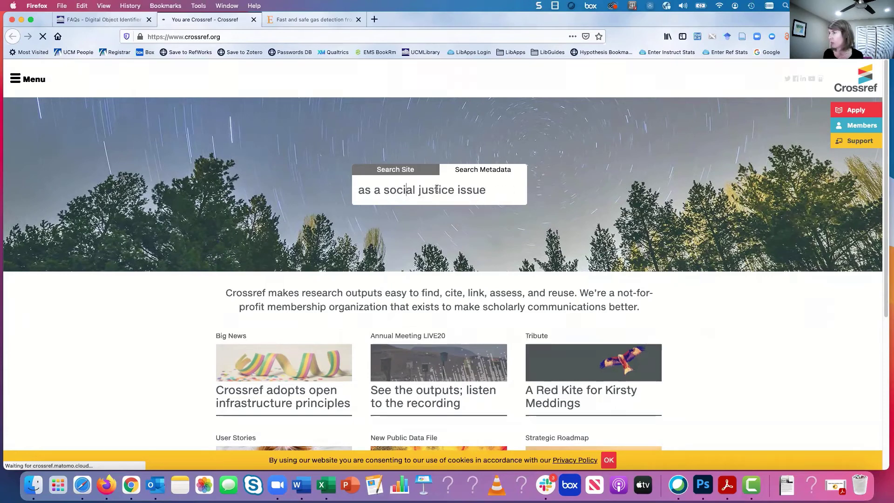
{"action": "key", "text": "Return"}
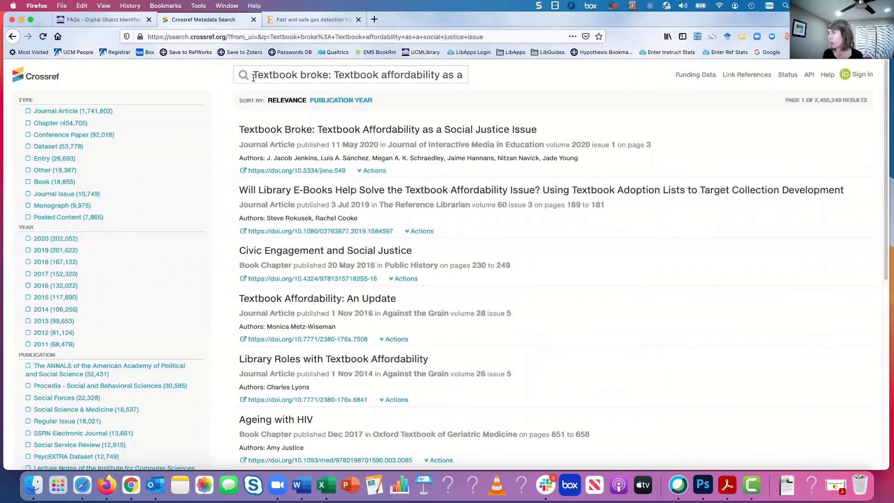
{"action": "left_click_drag", "start_coordinate": [252, 74], "coordinate": [465, 75]}
{"action": "left_click", "coordinate": [242, 115]}
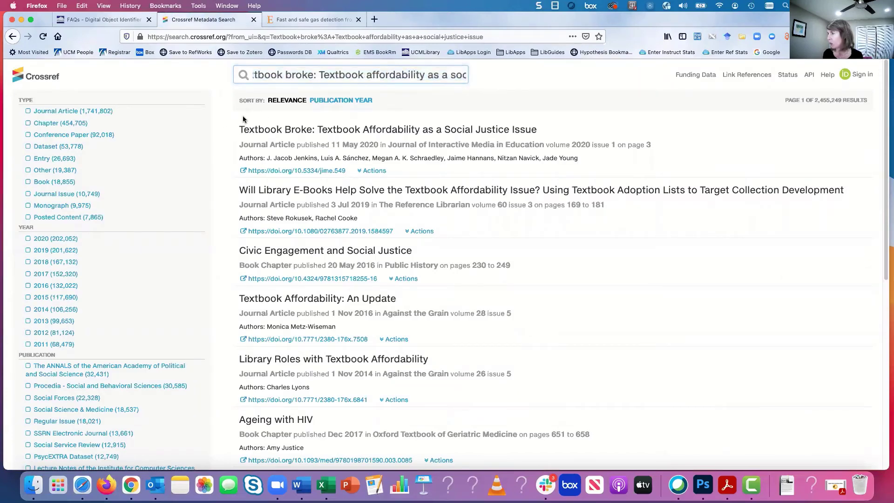
{"action": "left_click_drag", "start_coordinate": [233, 129], "coordinate": [549, 130]}
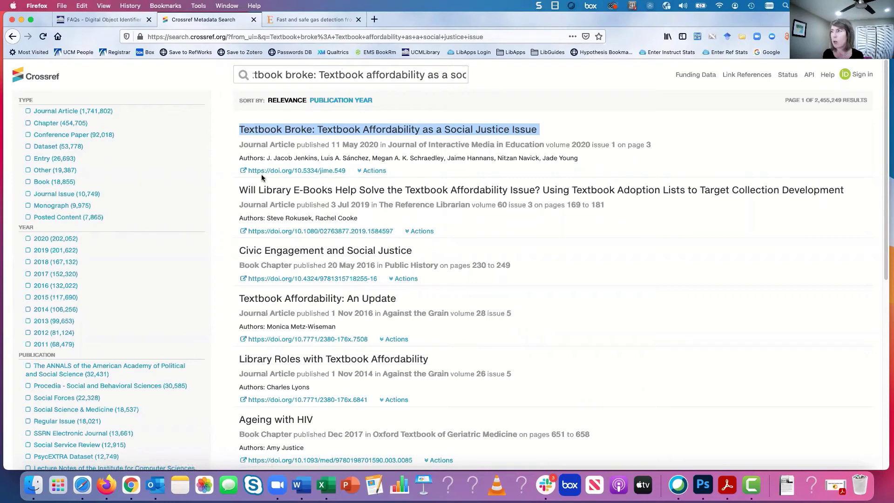
- Copy the FAQ's second example title, 'Using Emotional and Social Factors to Predict Student Success'
{"action": "left_click", "coordinate": [111, 19]}
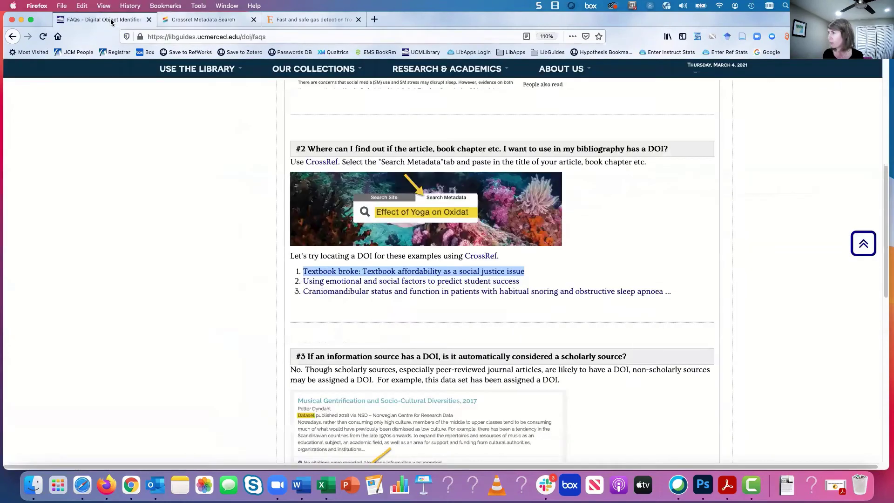
{"action": "scroll", "coordinate": [612, 205], "scroll_direction": "down", "scroll_amount": 1}
{"action": "left_click", "coordinate": [610, 219]}
{"action": "left_click_drag", "start_coordinate": [528, 268], "coordinate": [307, 266]}
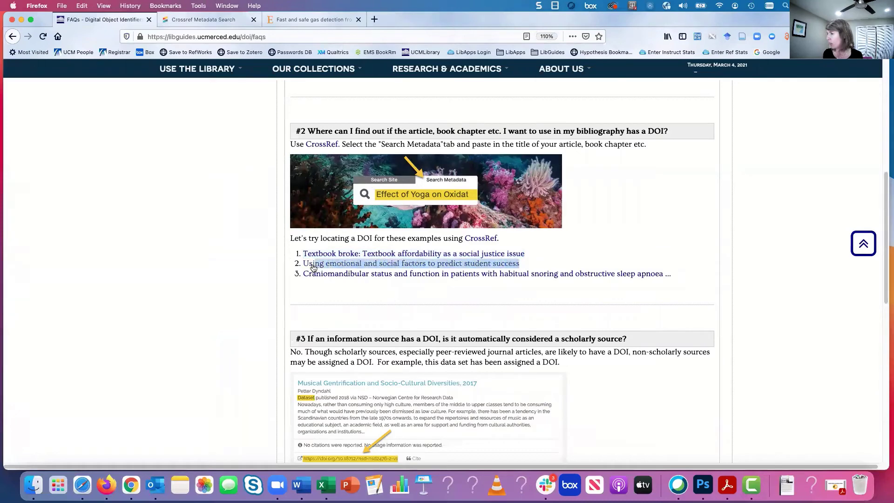
{"action": "key", "text": "super+c"}
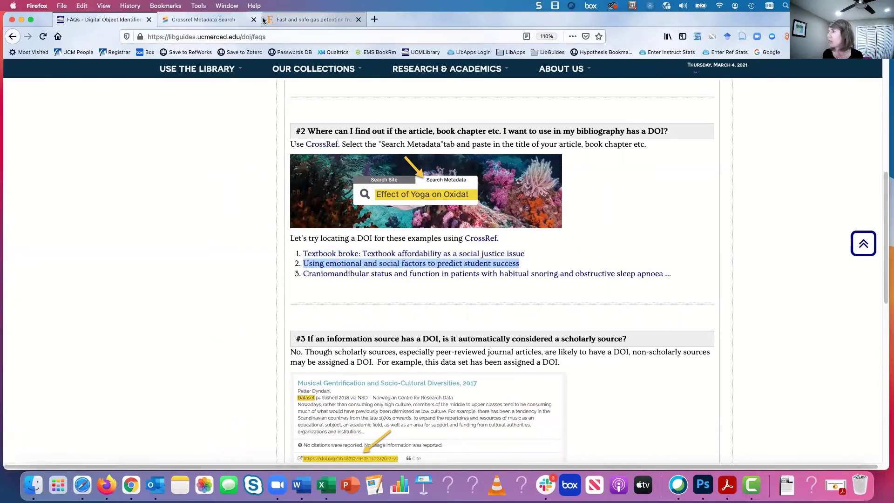
- Replace the Crossref query with that title, finding DOI 10.1353/csd.2003.0008, then return to the FAQ
{"action": "left_click", "coordinate": [203, 19]}
{"action": "left_click_drag", "start_coordinate": [466, 75], "coordinate": [183, 72]}
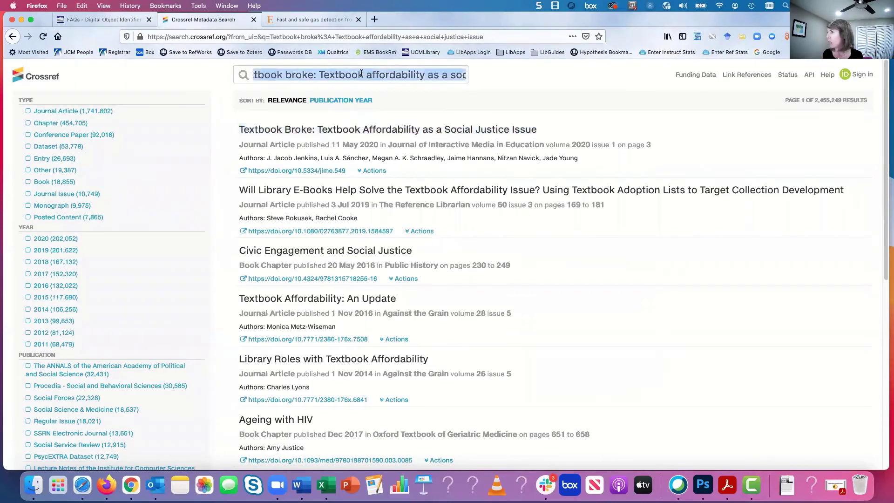
{"action": "key", "text": "super+v"}
{"action": "double_click", "coordinate": [312, 75]}
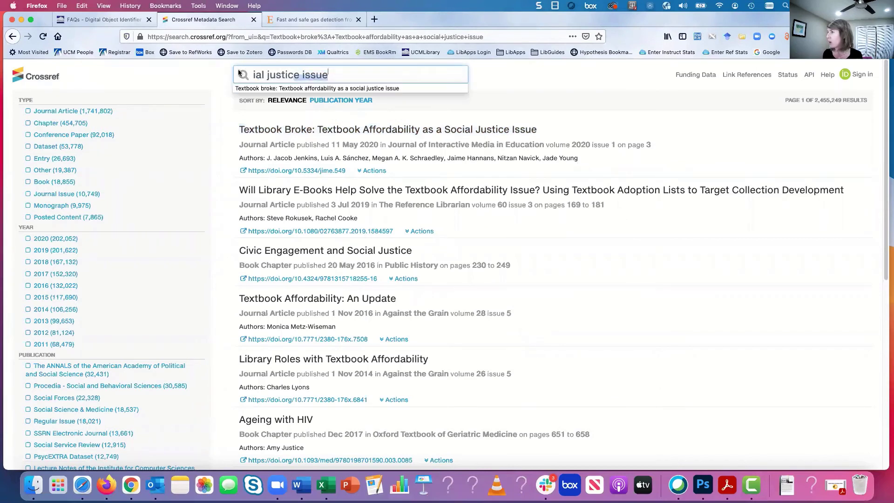
{"action": "triple_click", "coordinate": [264, 75]}
{"action": "key", "text": "BackSpace"}
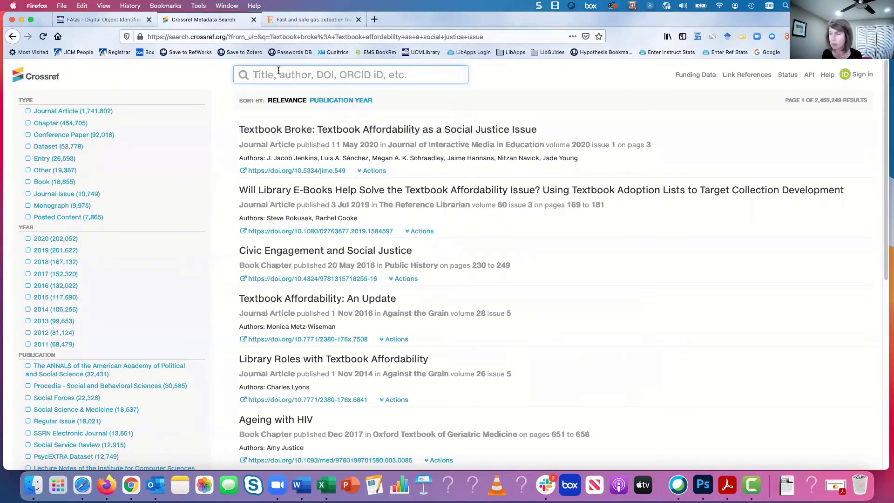
{"action": "key", "text": "super+v"}
{"action": "key", "text": "Return"}
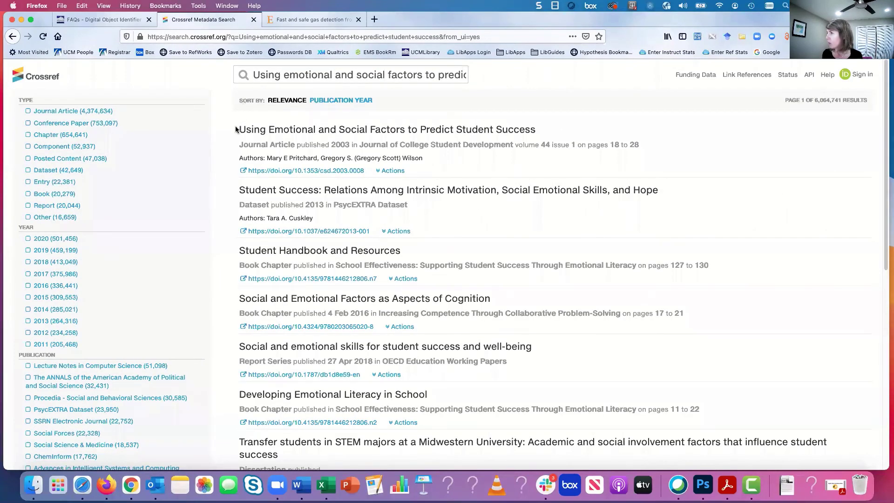
{"action": "left_click_drag", "start_coordinate": [237, 129], "coordinate": [545, 127]}
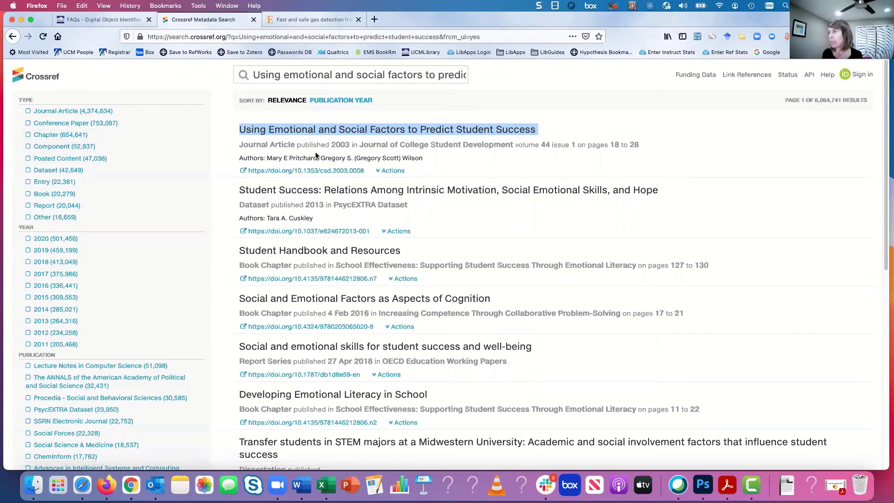
{"action": "left_click", "coordinate": [119, 18]}
- Clear the title highlight and scroll to FAQ questions three and four, including the dataset DOI example
{"action": "left_click", "coordinate": [296, 285]}
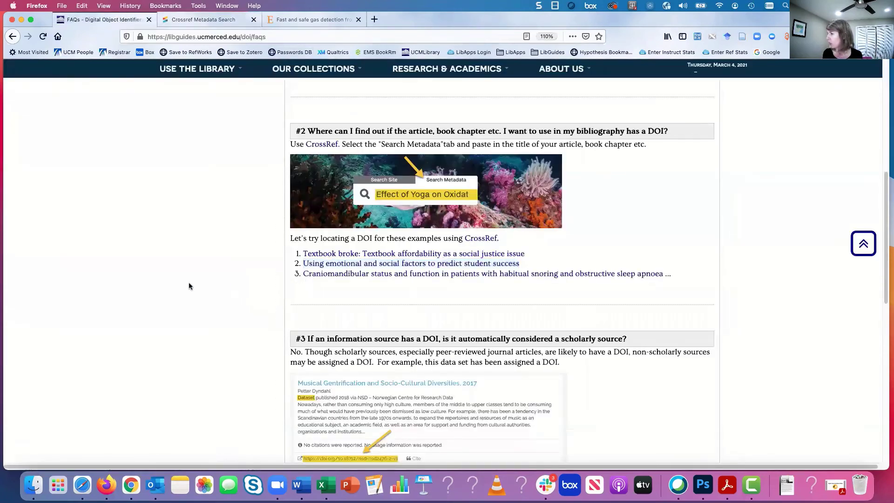
{"action": "scroll", "coordinate": [207, 247], "scroll_direction": "down", "scroll_amount": 5}
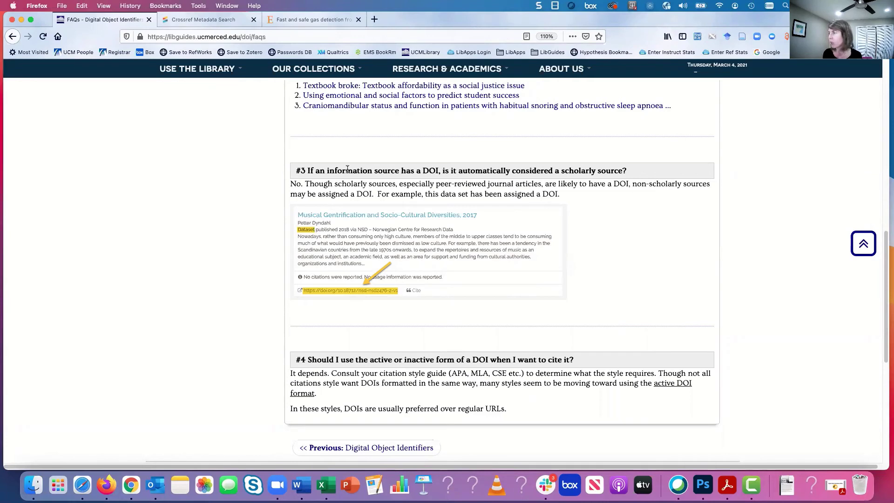
{"action": "scroll", "coordinate": [414, 166], "scroll_direction": "down", "scroll_amount": 2}
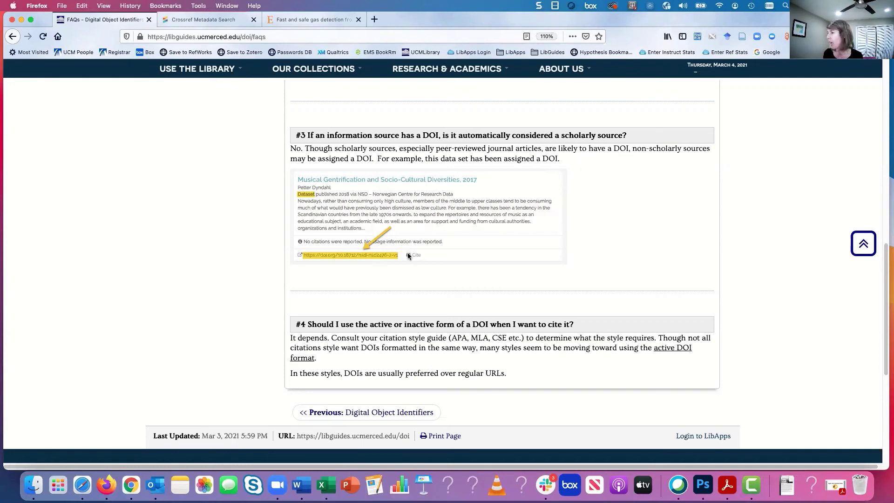
{"action": "scroll", "coordinate": [440, 251], "scroll_direction": "down", "scroll_amount": 1}
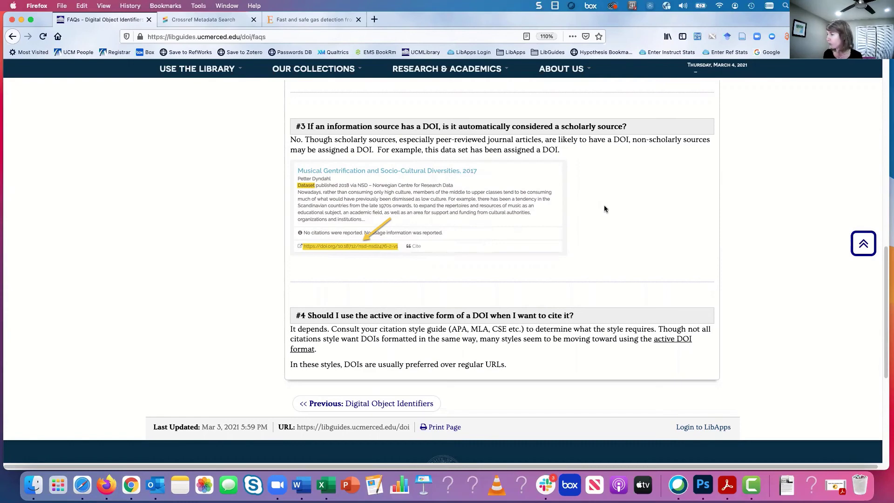
{"action": "scroll", "coordinate": [604, 208], "scroll_direction": "down", "scroll_amount": 5}
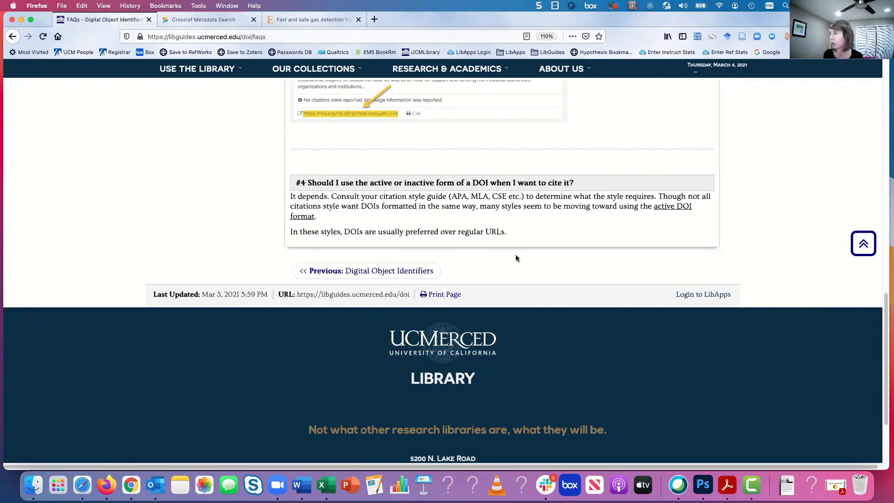
{"action": "scroll", "coordinate": [529, 254], "scroll_direction": "up", "scroll_amount": 3}
- Scroll to the top of the FAQ page and click the Digital Object Identifiers guide link
{"action": "scroll", "coordinate": [530, 255], "scroll_direction": "up", "scroll_amount": 5}
{"action": "scroll", "coordinate": [529, 254], "scroll_direction": "up", "scroll_amount": 3}
{"action": "scroll", "coordinate": [531, 252], "scroll_direction": "up", "scroll_amount": 5}
{"action": "scroll", "coordinate": [530, 253], "scroll_direction": "up", "scroll_amount": 3}
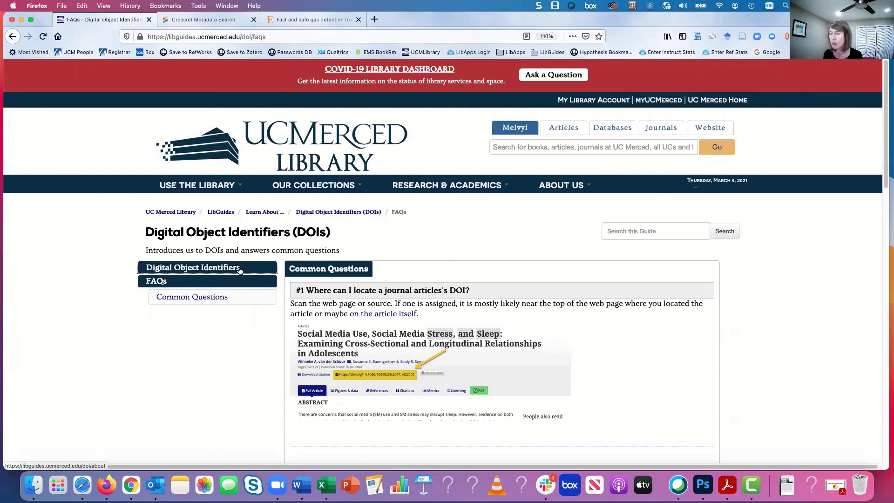
{"action": "left_click", "coordinate": [239, 271]}
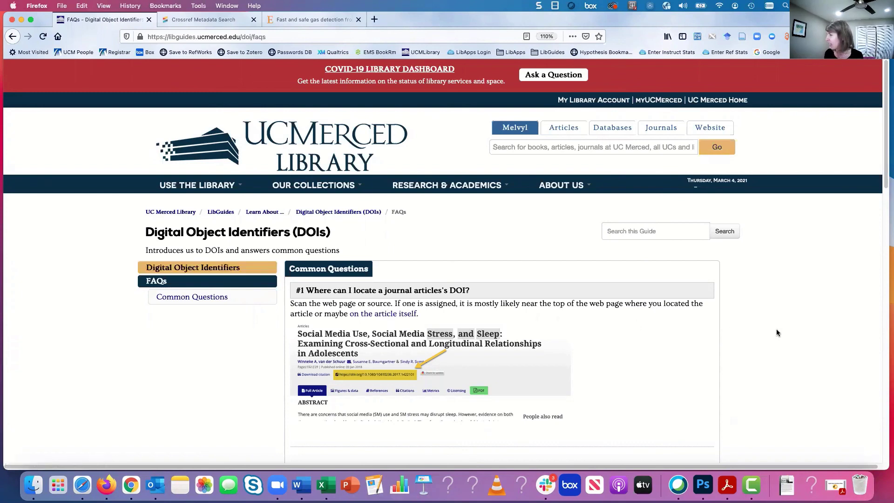